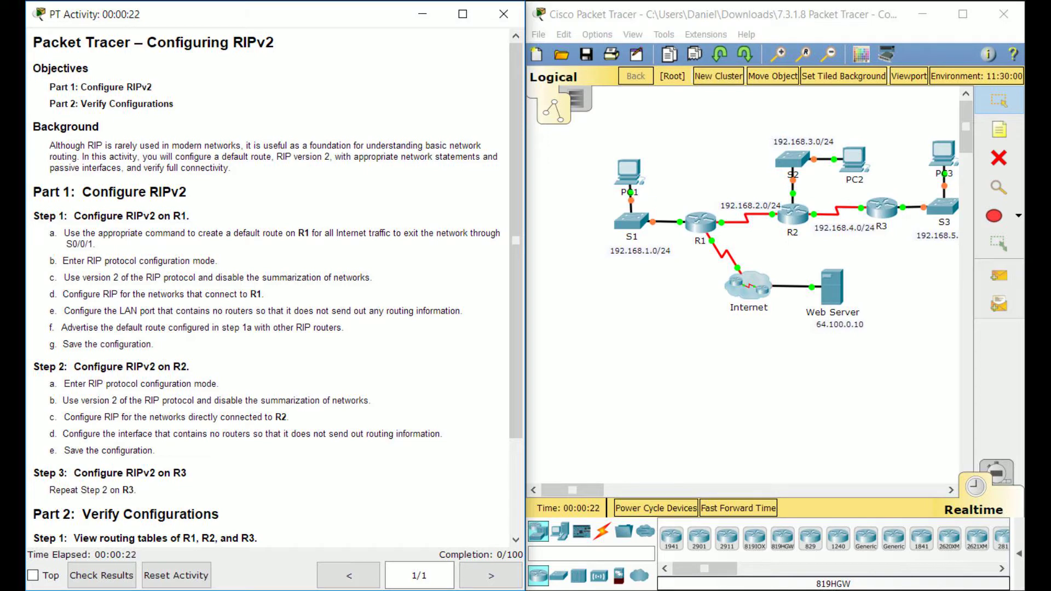
Open router R1's command line and enter privileged EXEC and global configuration mode
{"action": "left_click_drag", "start_coordinate": [609, 141], "coordinate": [673, 147]}
{"action": "left_click", "coordinate": [699, 224]}
{"action": "left_click_drag", "start_coordinate": [525, 117], "coordinate": [697, 110]}
{"action": "left_click", "coordinate": [632, 141]}
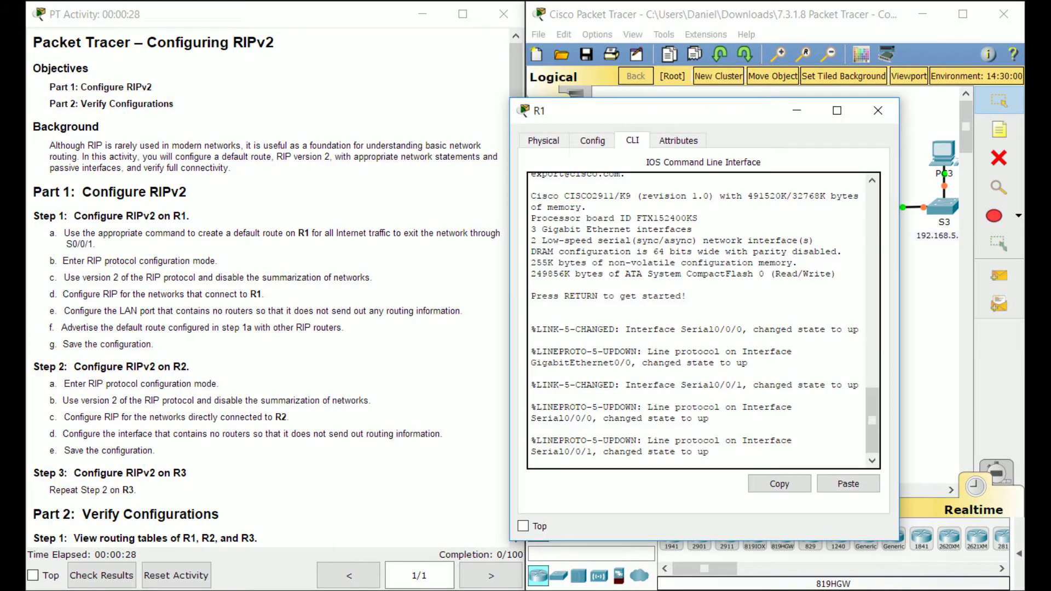
{"action": "key", "text": "Return"}
{"action": "type", "text": "en"}
{"action": "key", "text": "Return"}
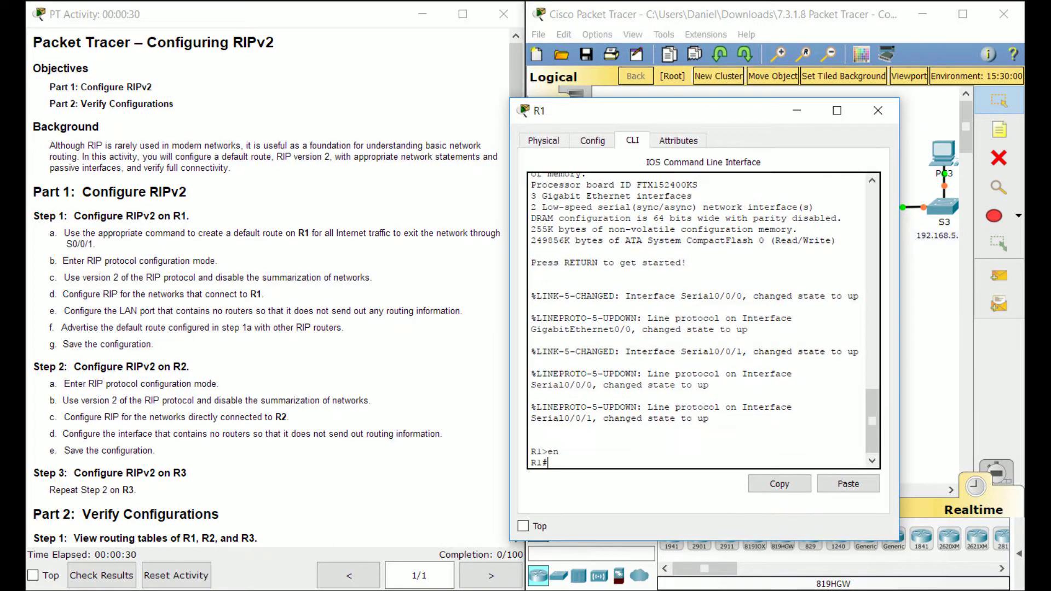
{"action": "type", "text": "conf t"}
{"action": "key", "text": "Return"}
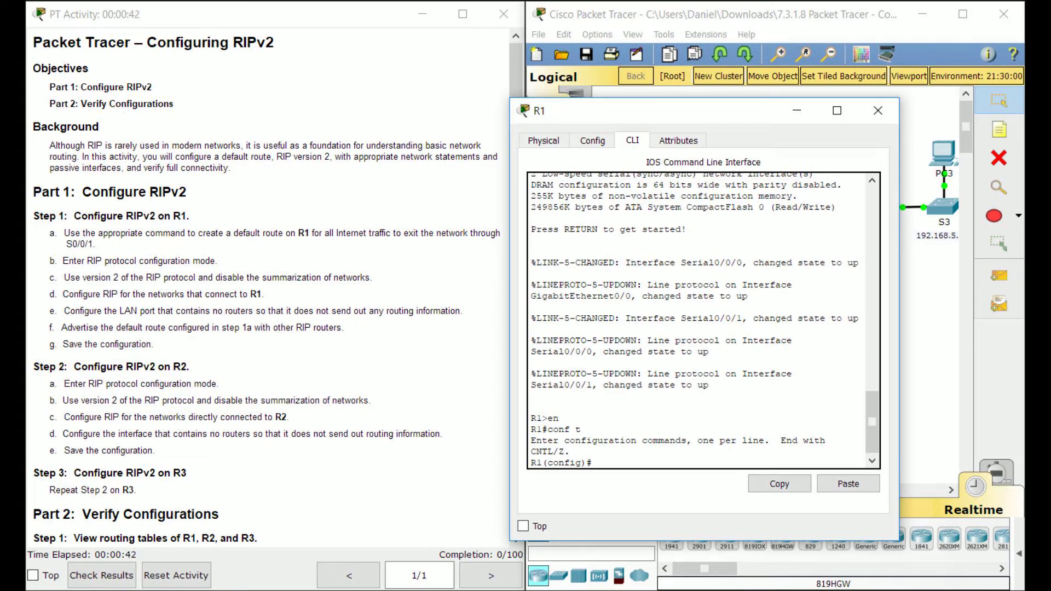
Create a default route on R1 for 0.0.0.0 0.0.0.0 exiting through interface s0/0/1
{"action": "left_click_drag", "start_coordinate": [656, 110], "coordinate": [199, 173]}
{"action": "left_click", "coordinate": [664, 350]}
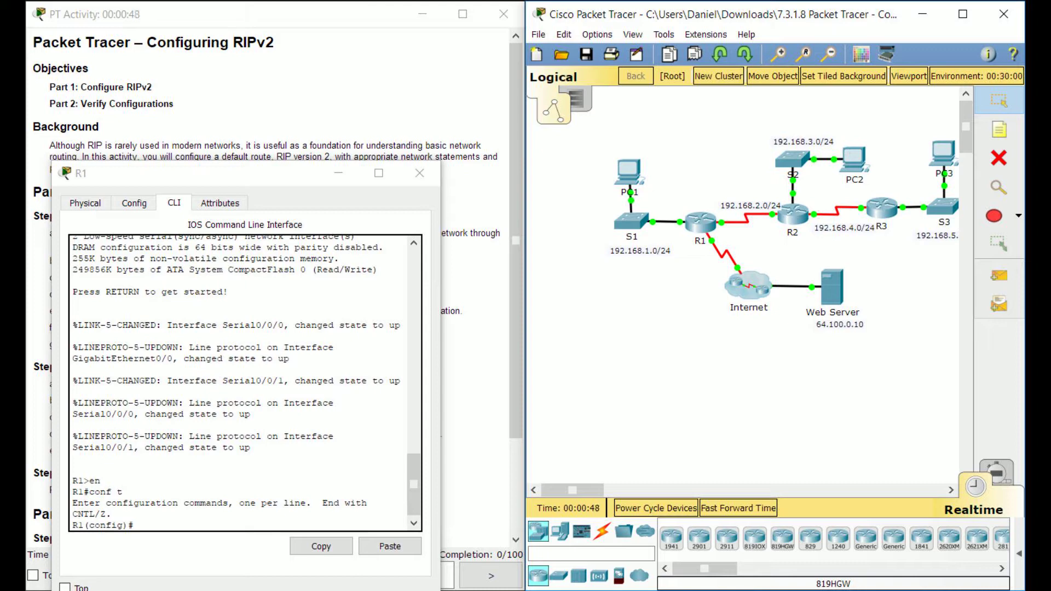
{"action": "mouse_move", "coordinate": [586, 156]}
{"action": "left_mouse_down"}
{"action": "mouse_move", "coordinate": [817, 235]}
{"action": "mouse_move", "coordinate": [959, 235]}
{"action": "mouse_move", "coordinate": [886, 131]}
{"action": "mouse_move", "coordinate": [810, 120]}
{"action": "mouse_move", "coordinate": [726, 185]}
{"action": "mouse_move", "coordinate": [722, 201]}
{"action": "mouse_move", "coordinate": [746, 154]}
{"action": "mouse_move", "coordinate": [827, 136]}
{"action": "mouse_move", "coordinate": [831, 92]}
{"action": "left_mouse_up"}
{"action": "mouse_move", "coordinate": [845, 246]}
{"action": "left_mouse_down"}
{"action": "mouse_move", "coordinate": [866, 223]}
{"action": "mouse_move", "coordinate": [936, 231]}
{"action": "mouse_move", "coordinate": [852, 165]}
{"action": "mouse_move", "coordinate": [825, 196]}
{"action": "mouse_move", "coordinate": [810, 164]}
{"action": "left_mouse_up"}
{"action": "left_click", "coordinate": [815, 178]}
{"action": "left_click_drag", "start_coordinate": [191, 173], "coordinate": [436, 98]}
{"action": "left_click", "coordinate": [689, 334]}
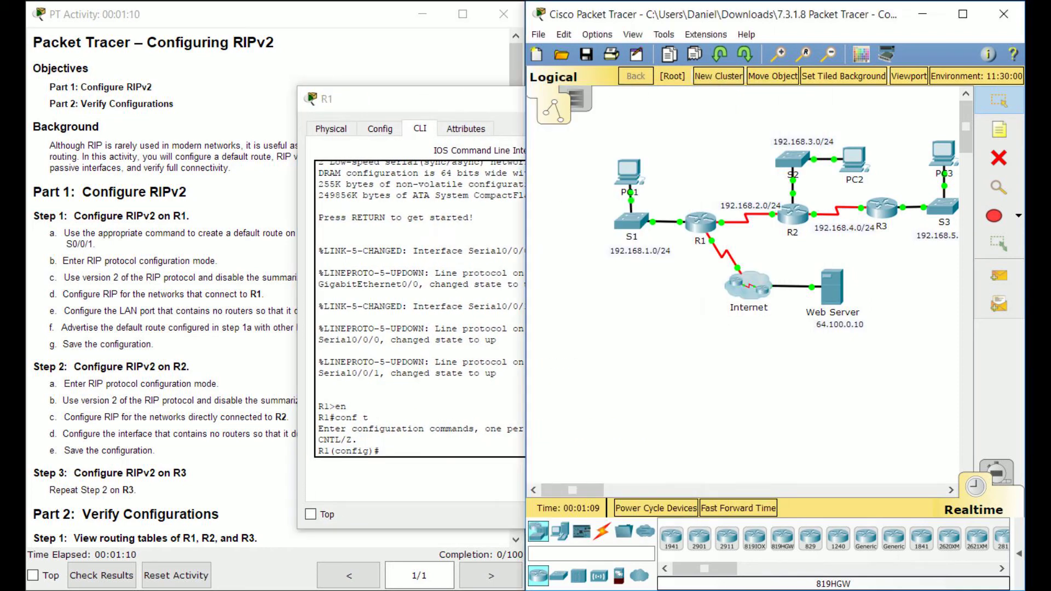
{"action": "left_click_drag", "start_coordinate": [598, 130], "coordinate": [679, 189]}
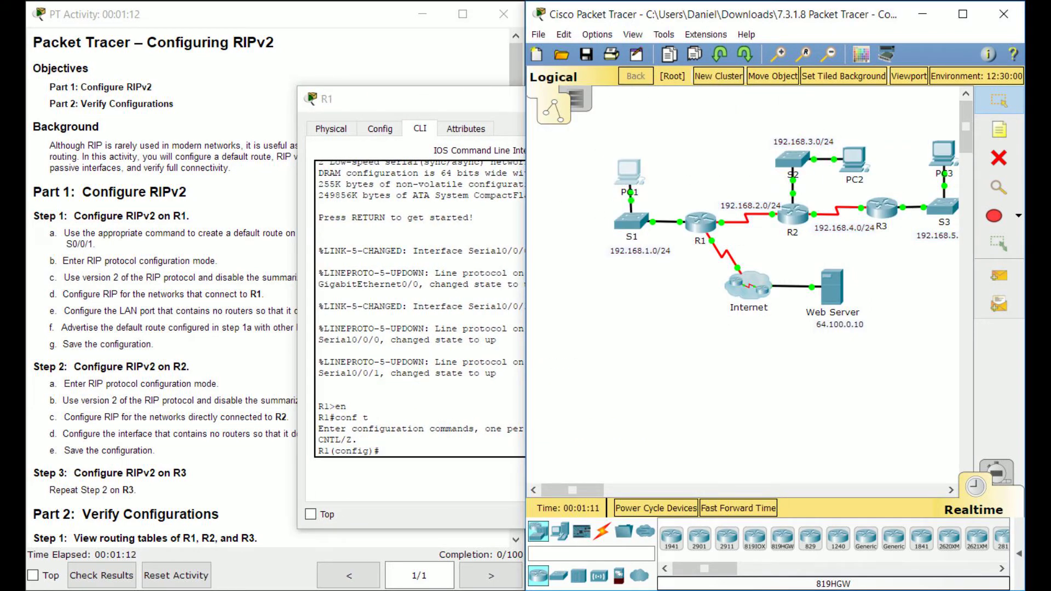
{"action": "left_click_drag", "start_coordinate": [435, 99], "coordinate": [601, 85]}
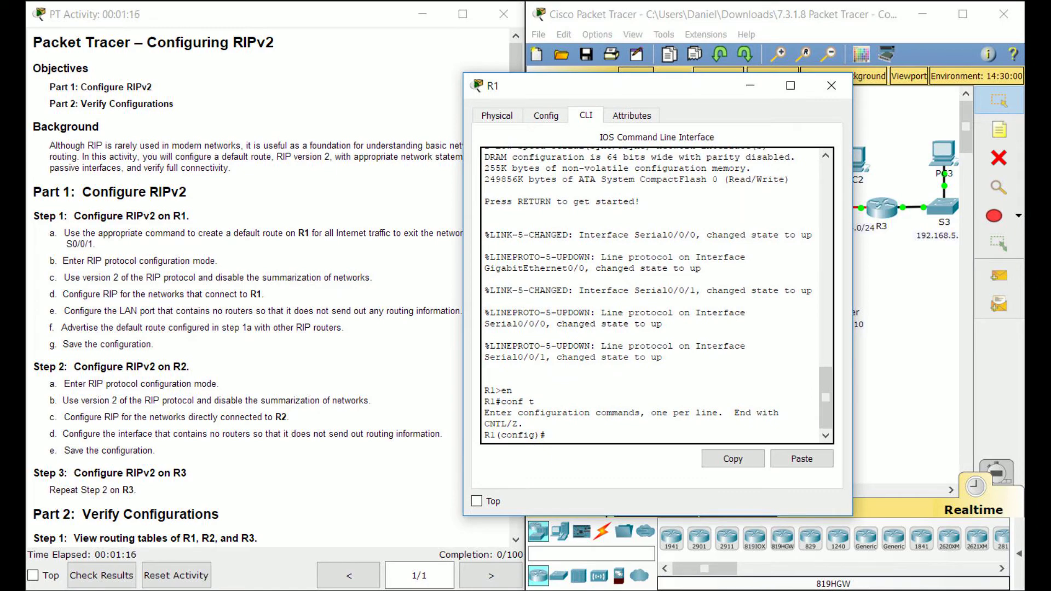
{"action": "type", "text": "ip route 0.0.0.0 0.0.0.0 s0/0/1"}
{"action": "key", "text": "Return"}
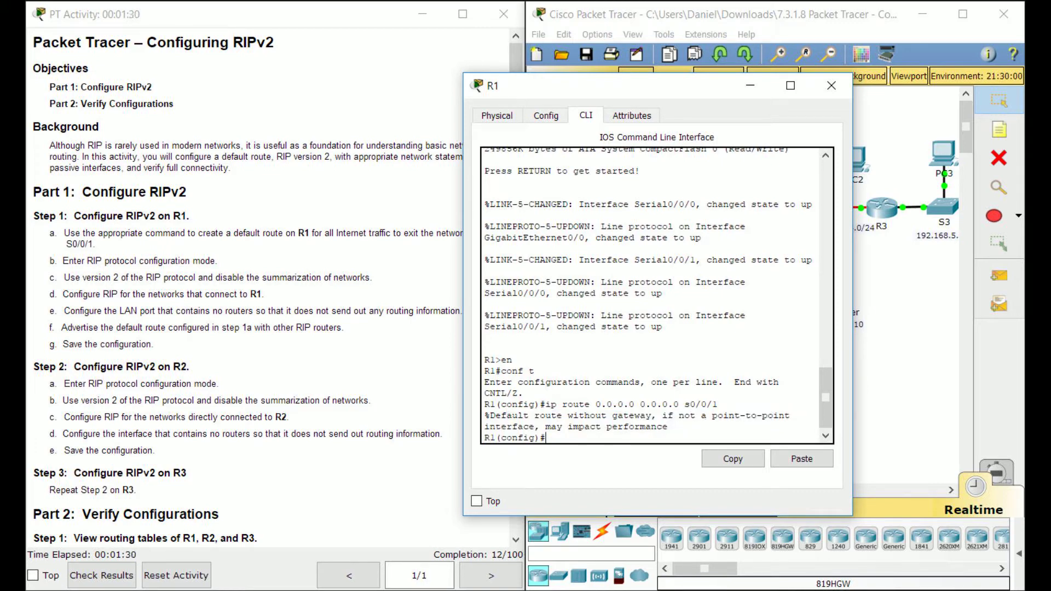
Enter RIP configuration mode on R1, set version 2 and disable automatic summarization
{"action": "type", "text": "router rip"}
{"action": "key", "text": "Return"}
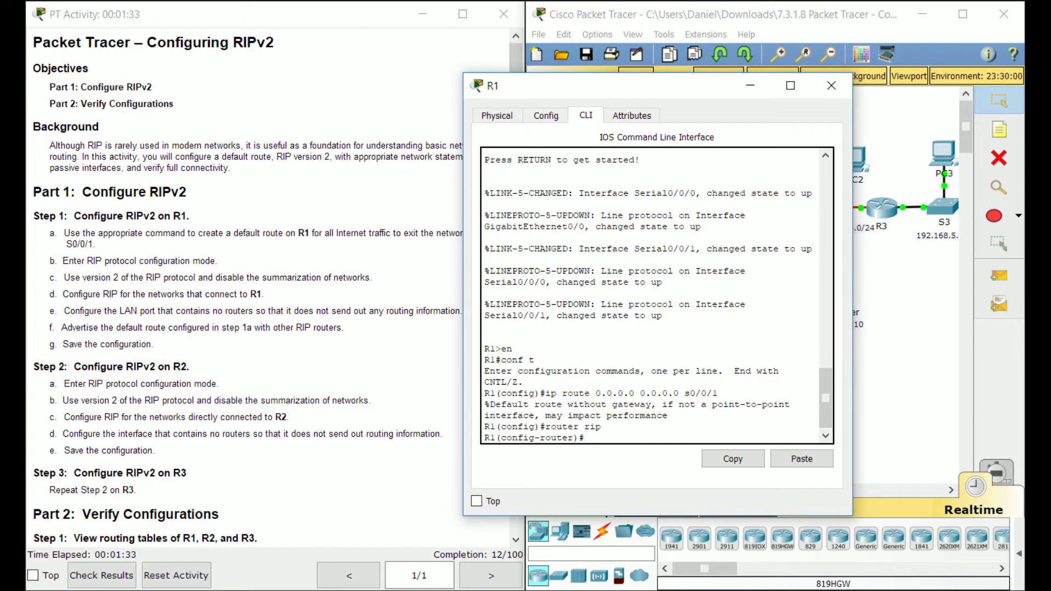
{"action": "type", "text": "version 2"}
{"action": "key", "text": "Return"}
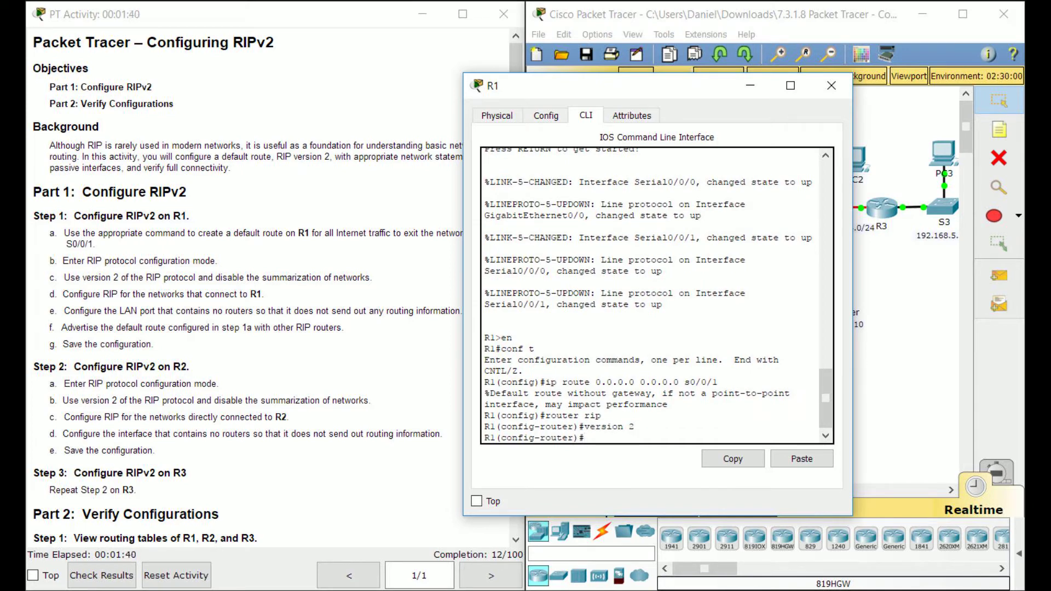
{"action": "type", "text": "no autot"}
{"action": "type", "text": "summary"}
{"action": "key", "text": "Return"}
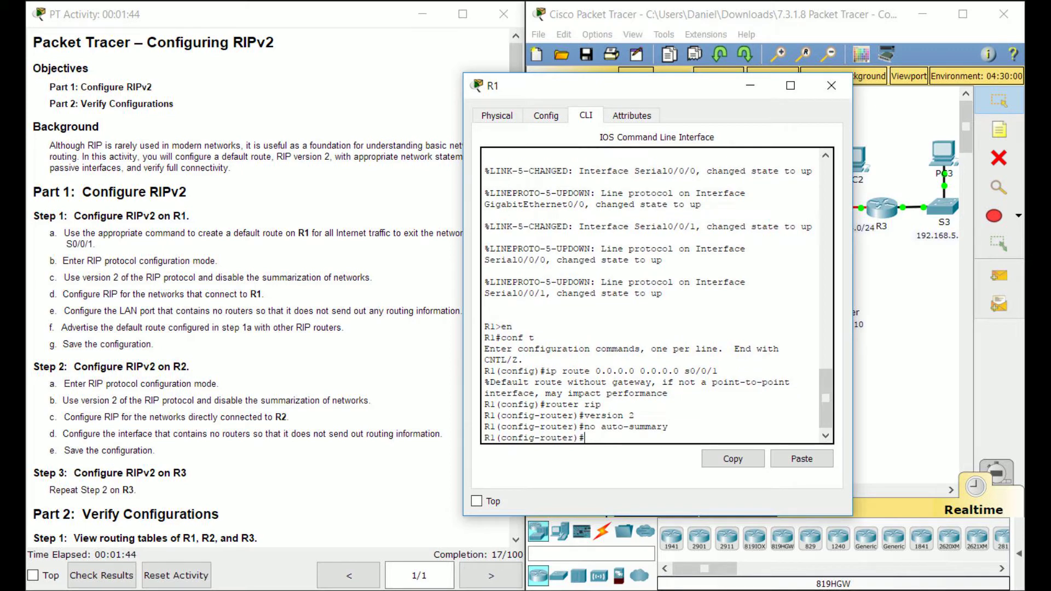
Add R1's connected networks 192.168.1.0 and 192.168.2.0 to its RIP configuration
{"action": "left_click_drag", "start_coordinate": [602, 86], "coordinate": [296, 88]}
{"action": "left_click", "coordinate": [646, 339]}
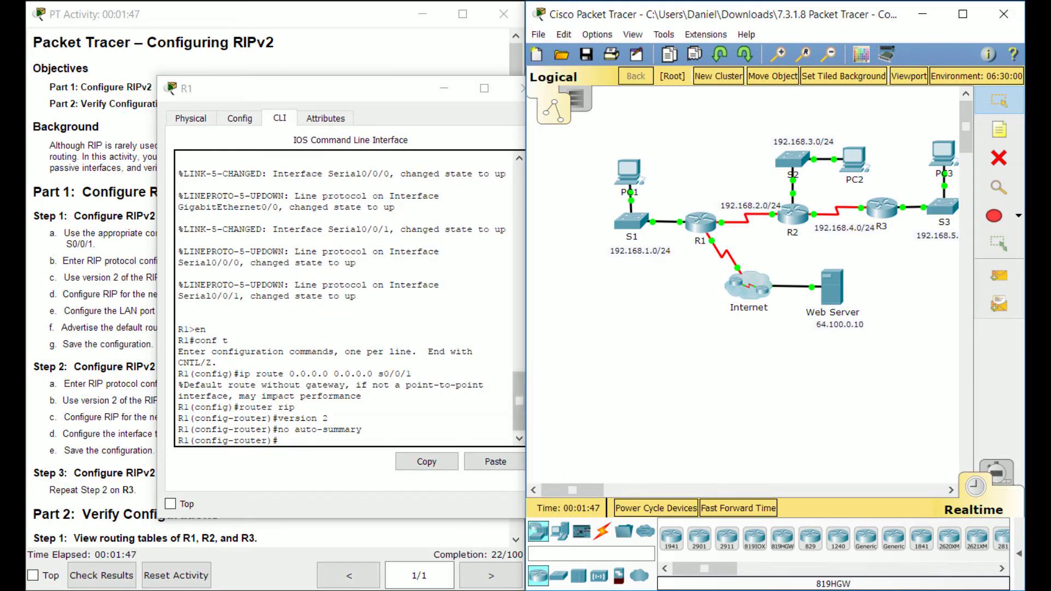
{"action": "key", "text": "alt+Tab"}
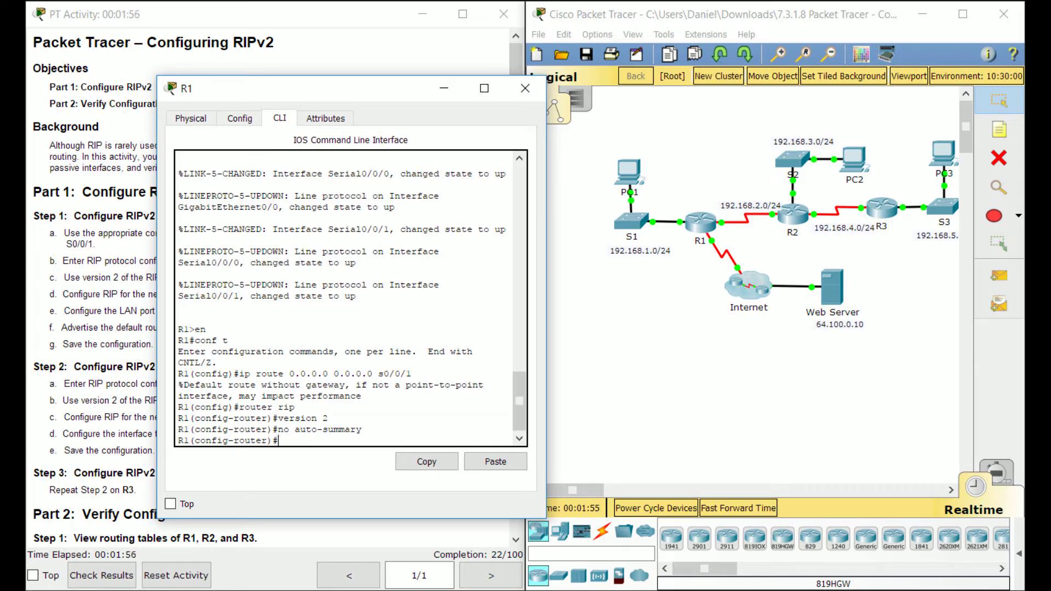
{"action": "type", "text": "network 192.168.1.0"}
{"action": "key", "text": "Return"}
{"action": "type", "text": "network 192.168."}
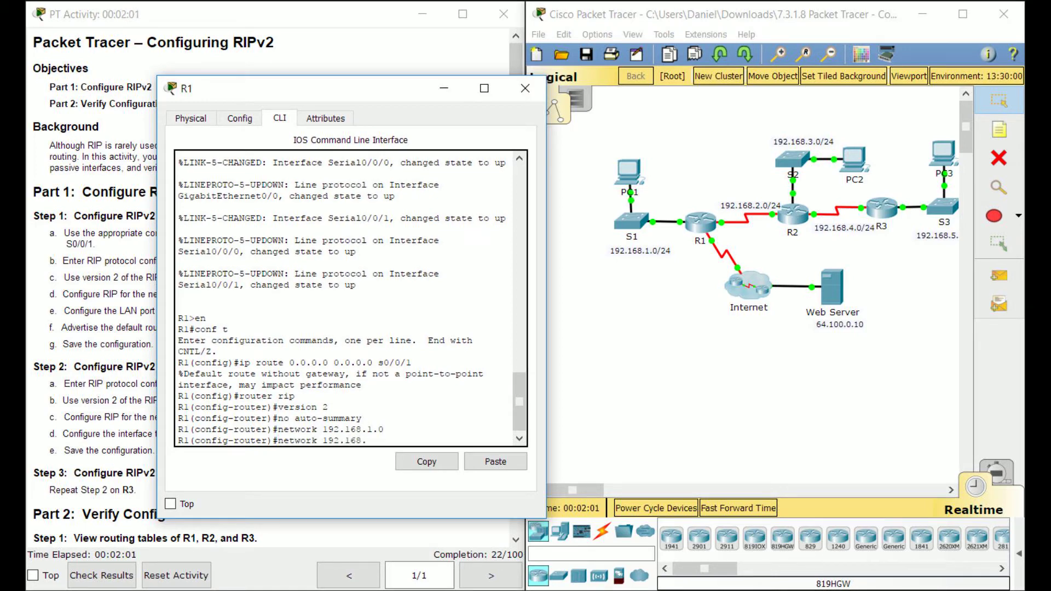
{"action": "type", "text": "2.0"}
{"action": "key", "text": "Return"}
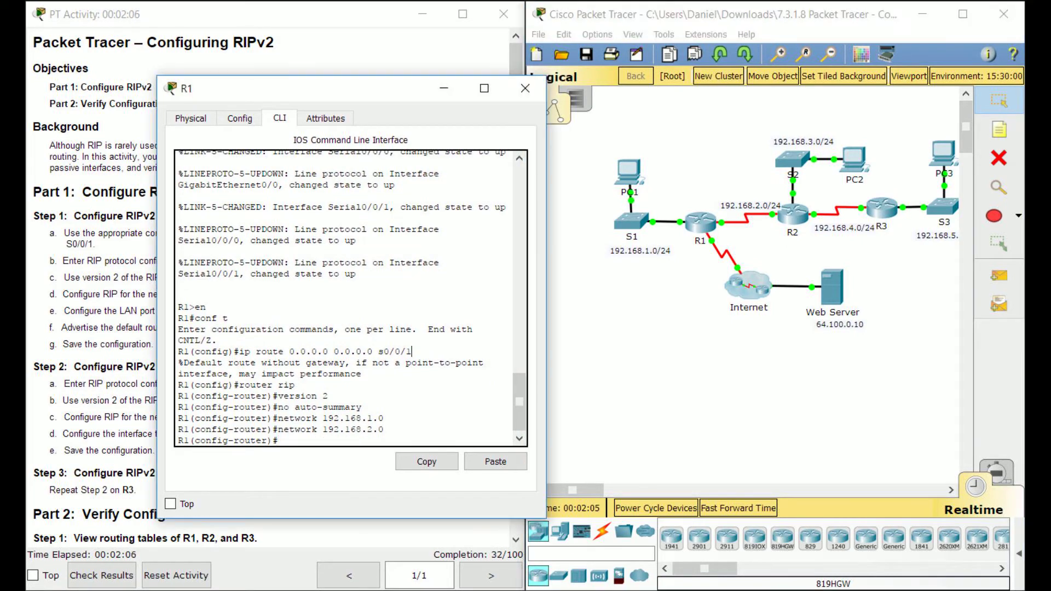
Make R1's LAN interface g0/0 passive so it sends out no RIP routing information
{"action": "left_click", "coordinate": [597, 240]}
{"action": "left_click_drag", "start_coordinate": [597, 240], "coordinate": [675, 269]}
{"action": "left_click_drag", "start_coordinate": [714, 186], "coordinate": [764, 175]}
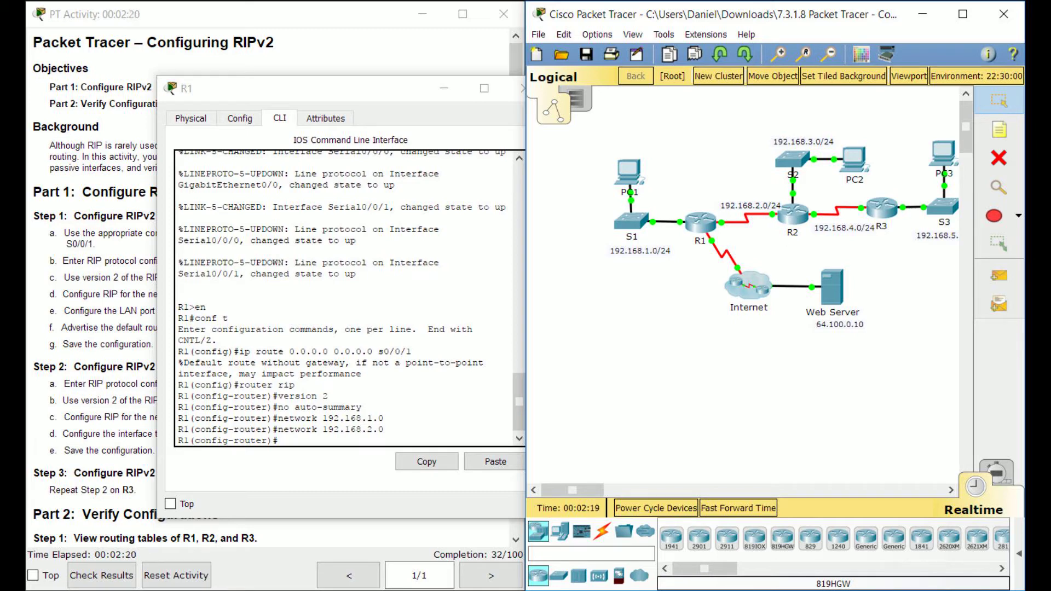
{"action": "left_click_drag", "start_coordinate": [339, 76], "coordinate": [276, 62]}
{"action": "left_click_drag", "start_coordinate": [684, 245], "coordinate": [700, 111]}
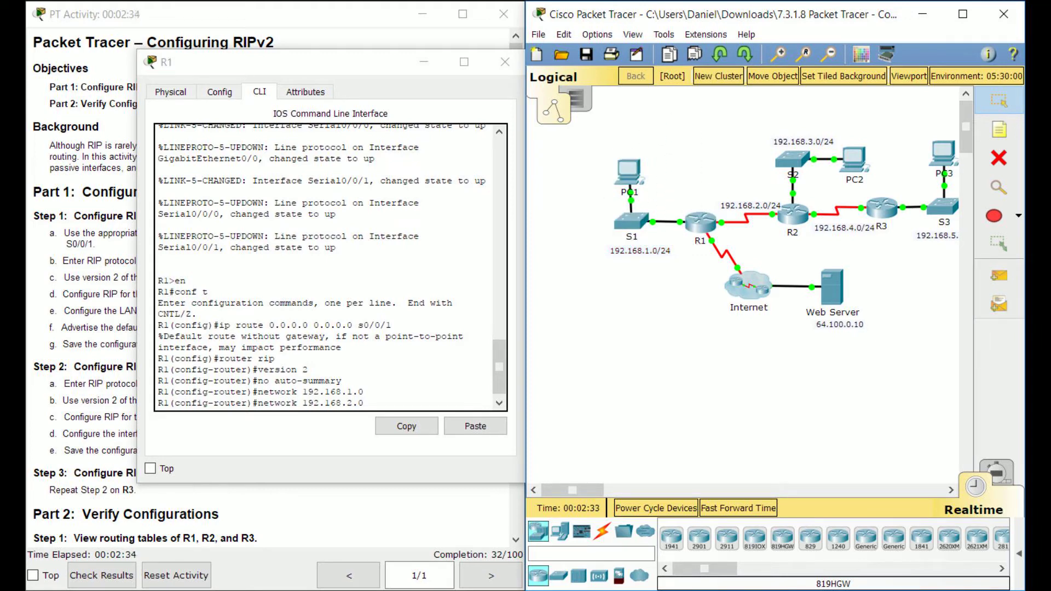
{"action": "key", "text": "Return"}
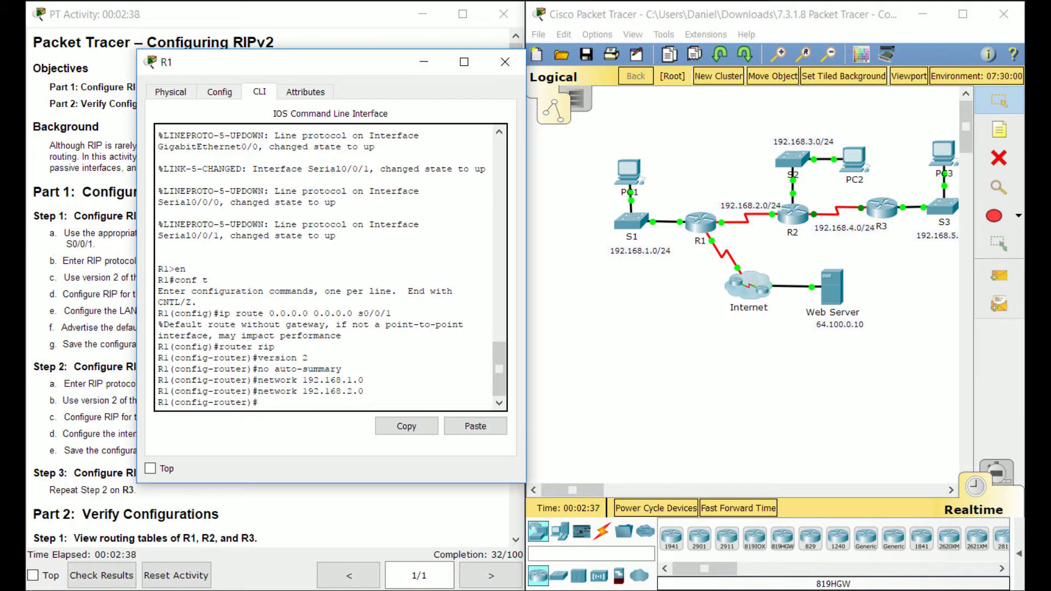
{"action": "type", "text": "passive-interface"}
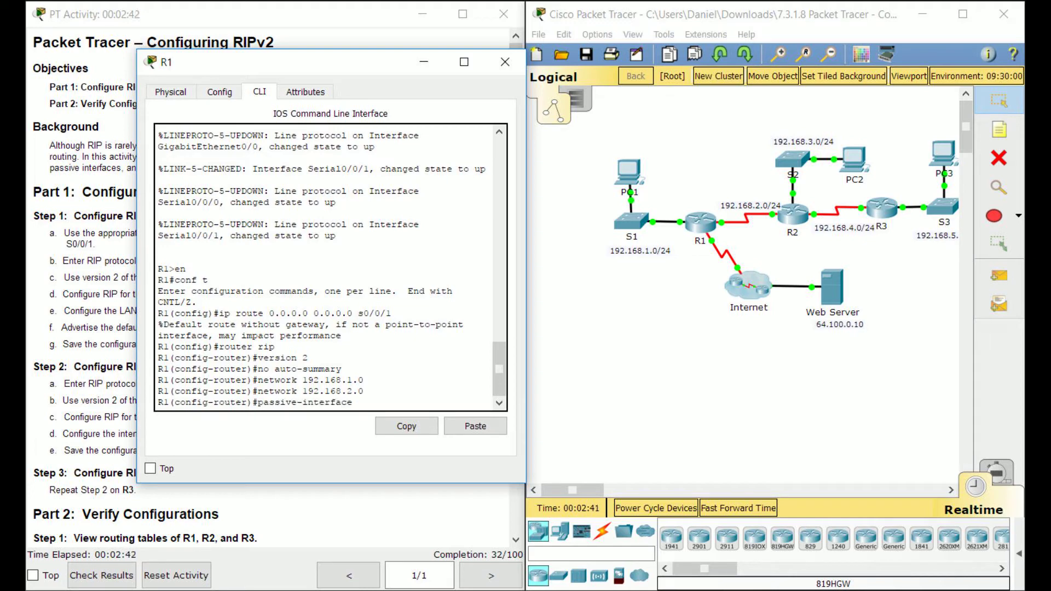
{"action": "type", "text": " g0/0"}
{"action": "key", "text": "Return"}
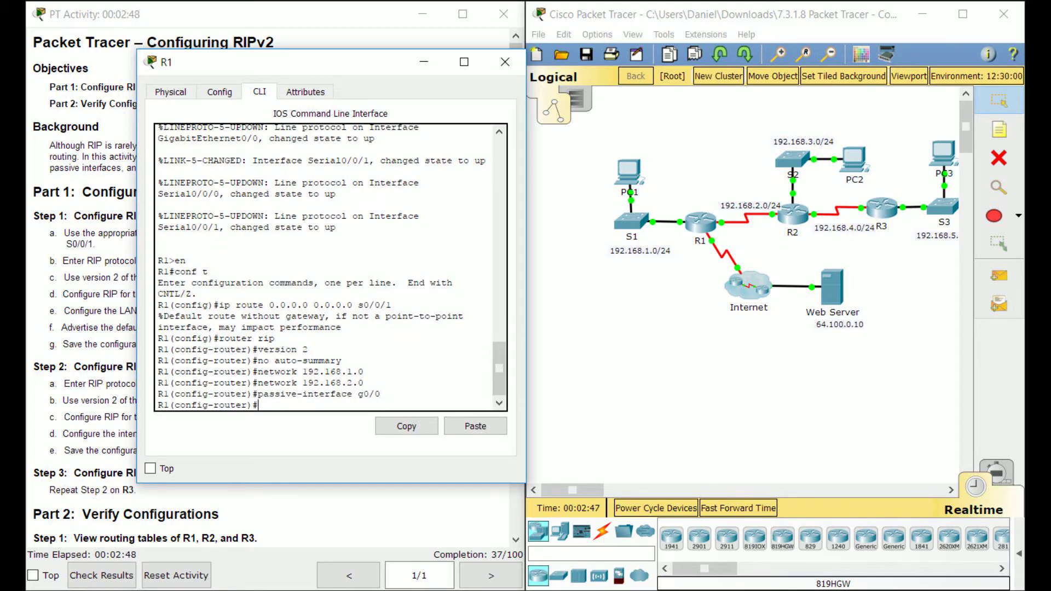
Advertise R1's default route to the other RIP routers with default-information originate
{"action": "left_click_drag", "start_coordinate": [296, 62], "coordinate": [349, 56]}
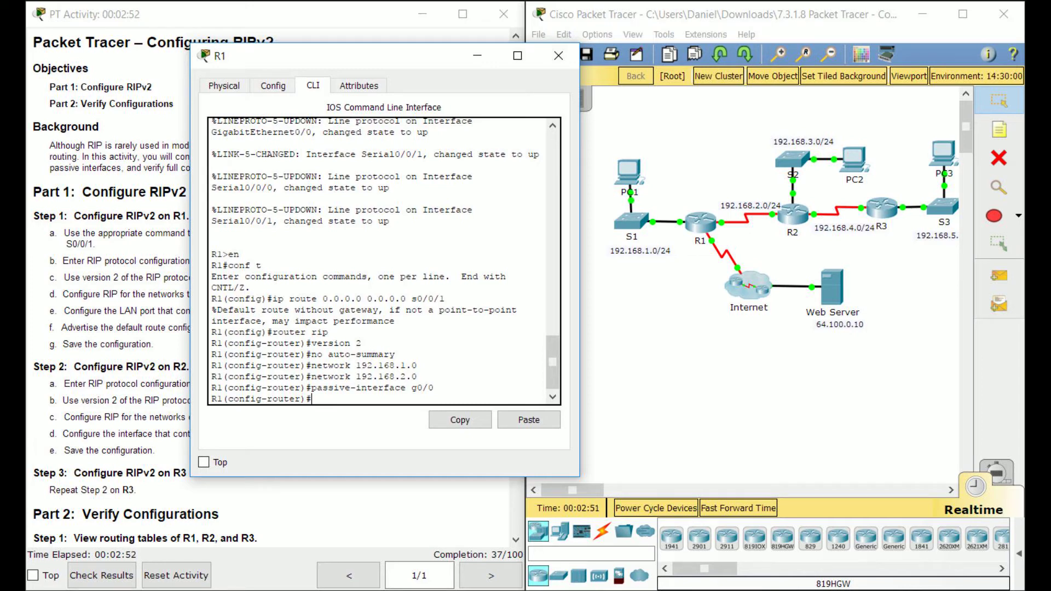
{"action": "left_click_drag", "start_coordinate": [349, 55], "coordinate": [605, 37]}
{"action": "scroll", "coordinate": [274, 285], "scroll_direction": "down", "scroll_amount": 1}
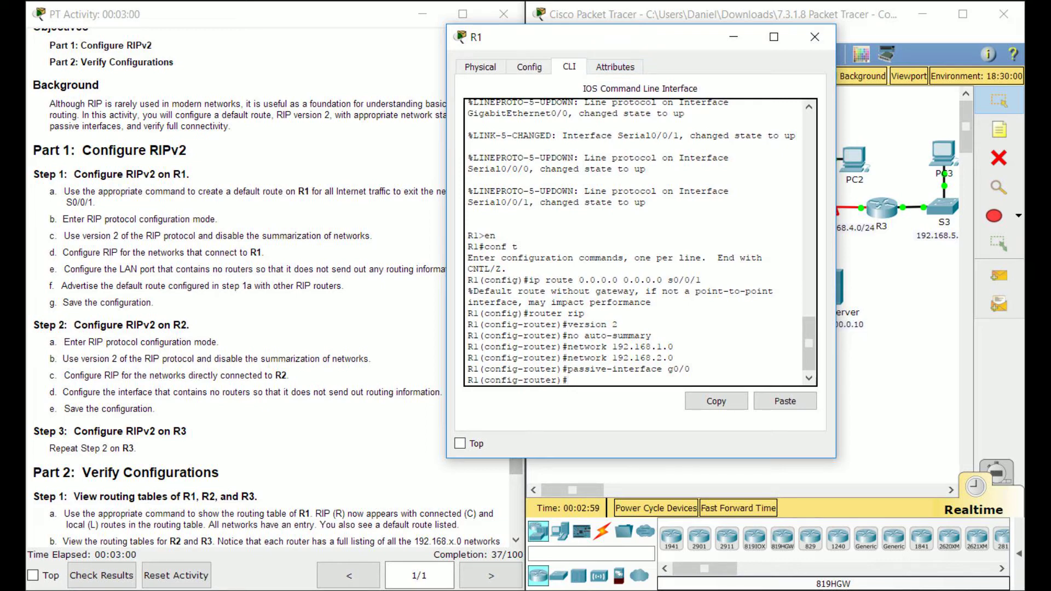
{"action": "type", "text": "default-information originate"}
{"action": "key", "text": "Return"}
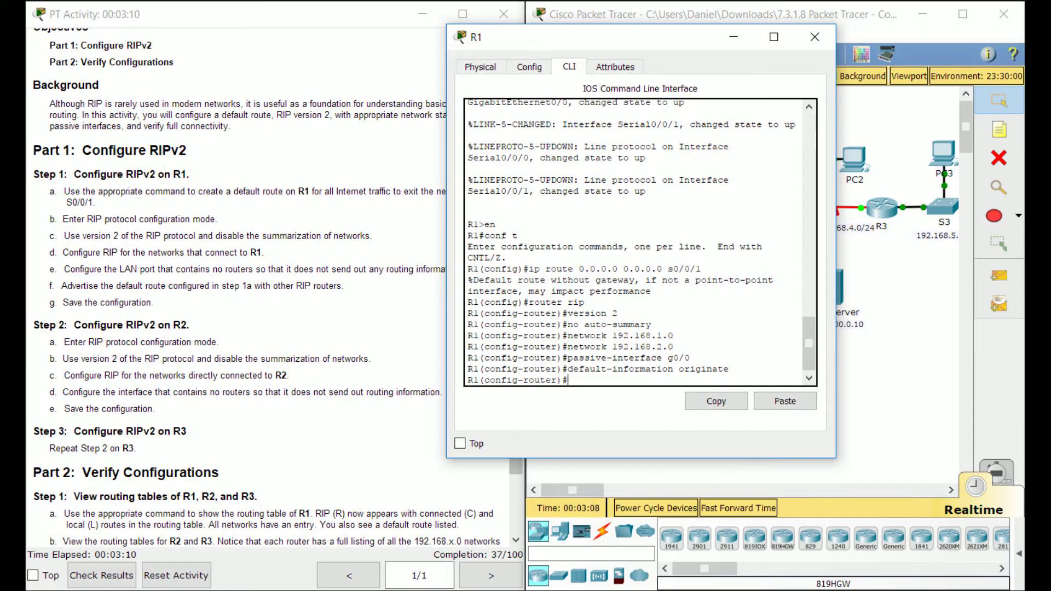
Leave R1's configuration mode, copy running-config to startup-config with the default destination filename, and close the R1 window
{"action": "left_click_drag", "start_coordinate": [596, 37], "coordinate": [389, 66]}
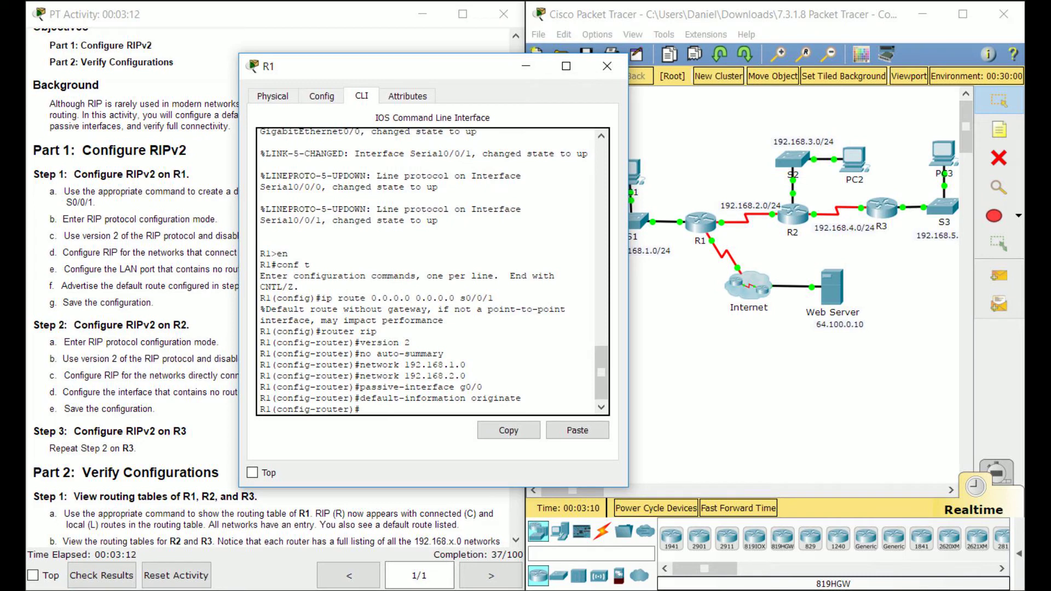
{"action": "left_click_drag", "start_coordinate": [389, 66], "coordinate": [521, 63]}
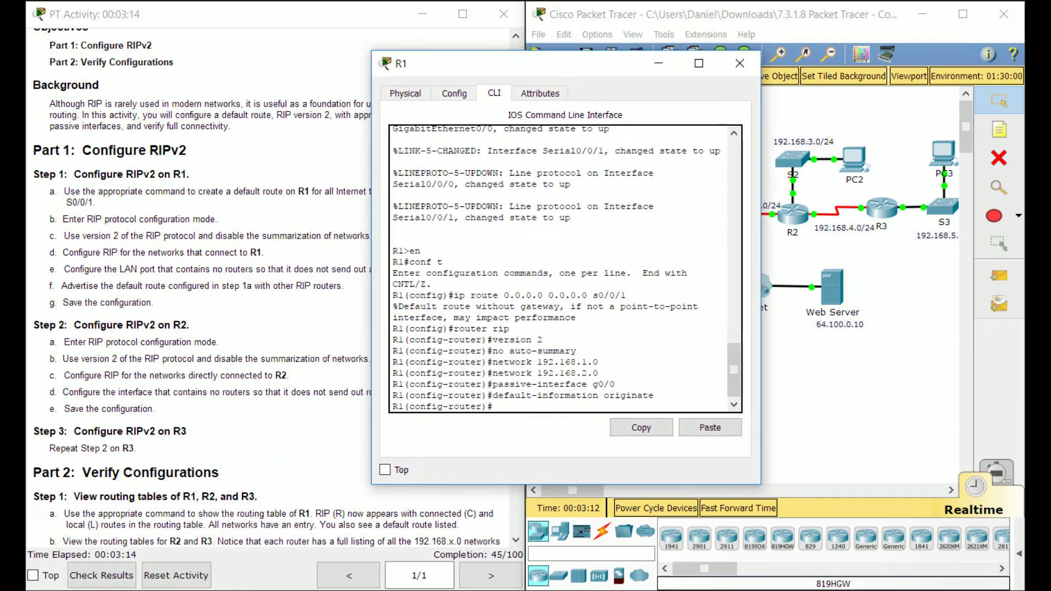
{"action": "scroll", "coordinate": [219, 274], "scroll_direction": "down", "scroll_amount": 1}
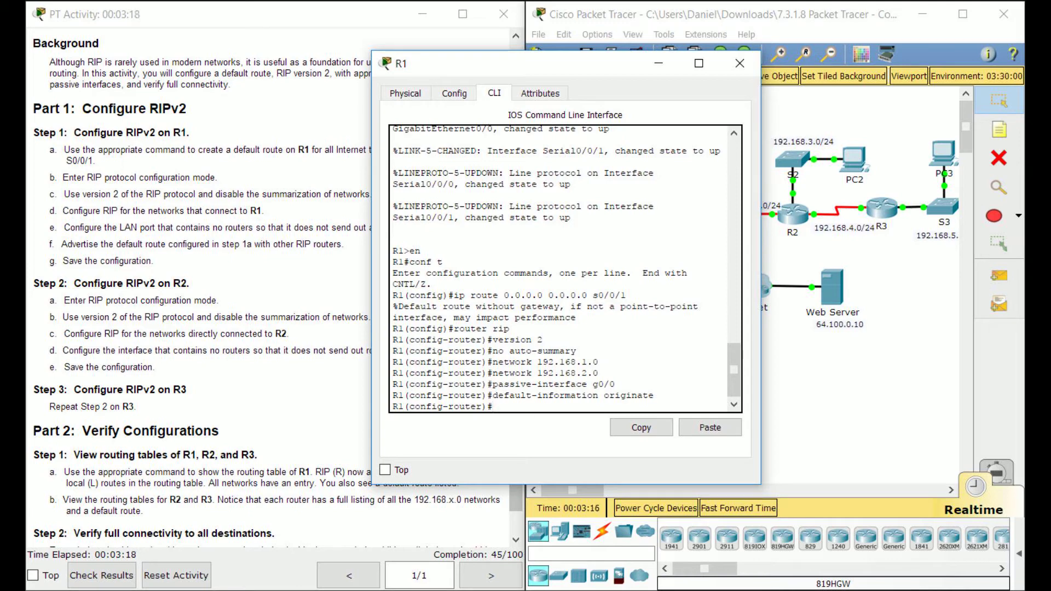
{"action": "type", "text": "end"}
{"action": "key", "text": "Return"}
{"action": "key", "text": "Return"}
{"action": "type", "text": "copy r"}
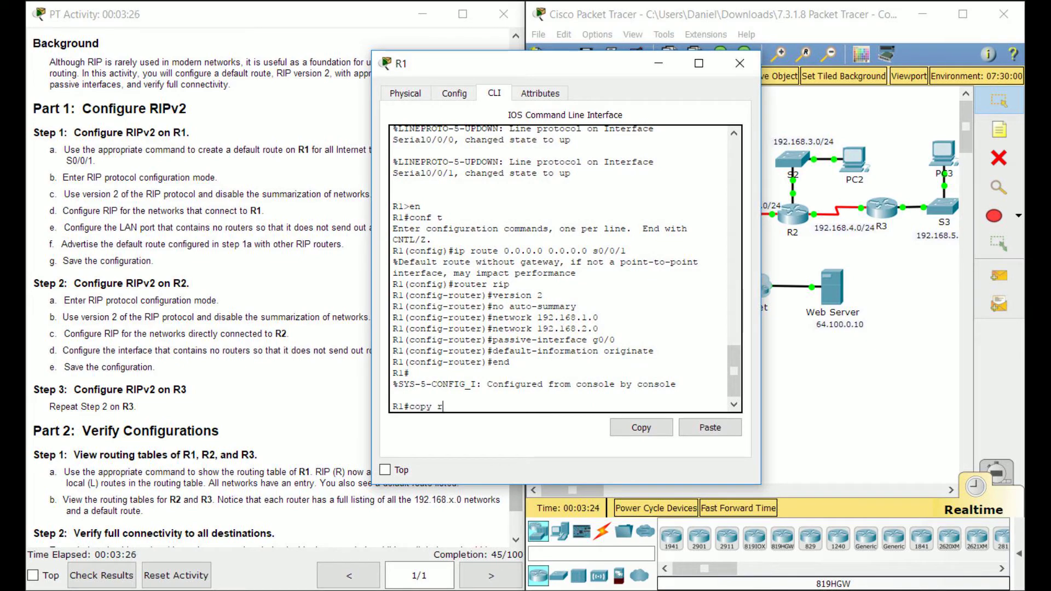
{"action": "type", "text": "unning-cin"}
{"action": "key", "text": "BackSpace"}
{"action": "key", "text": "BackSpace"}
{"action": "key", "text": "BackSpace"}
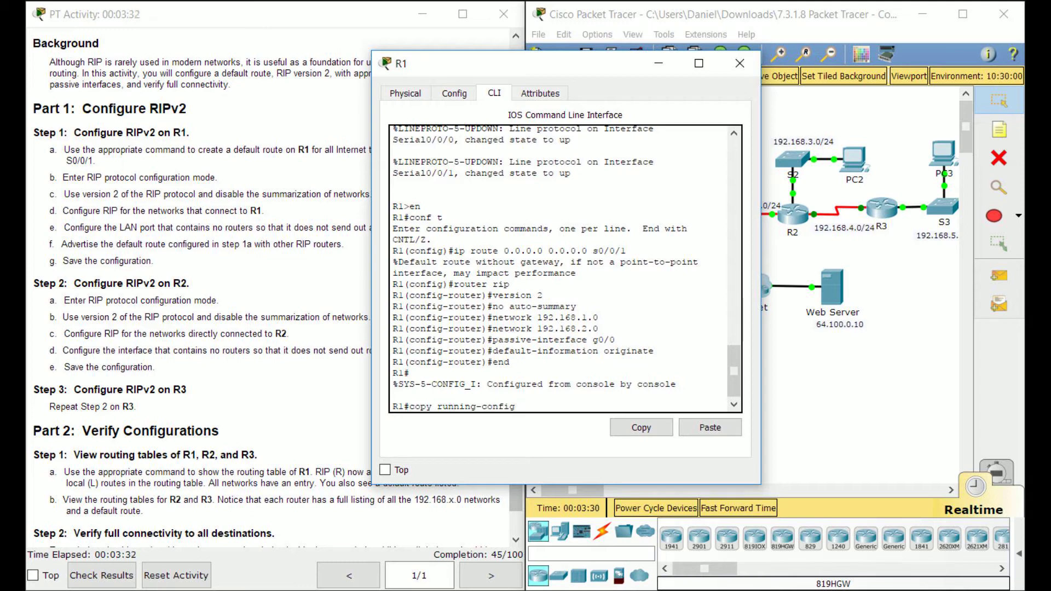
{"action": "type", "text": "startupc"}
{"action": "type", "text": "config"}
{"action": "key", "text": "Return"}
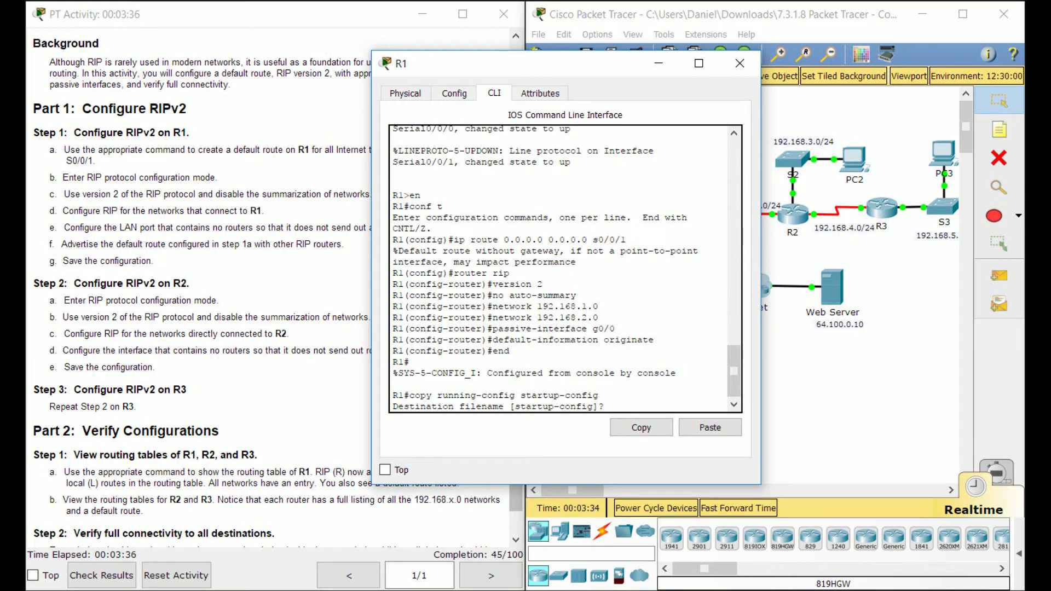
{"action": "key", "text": "Return"}
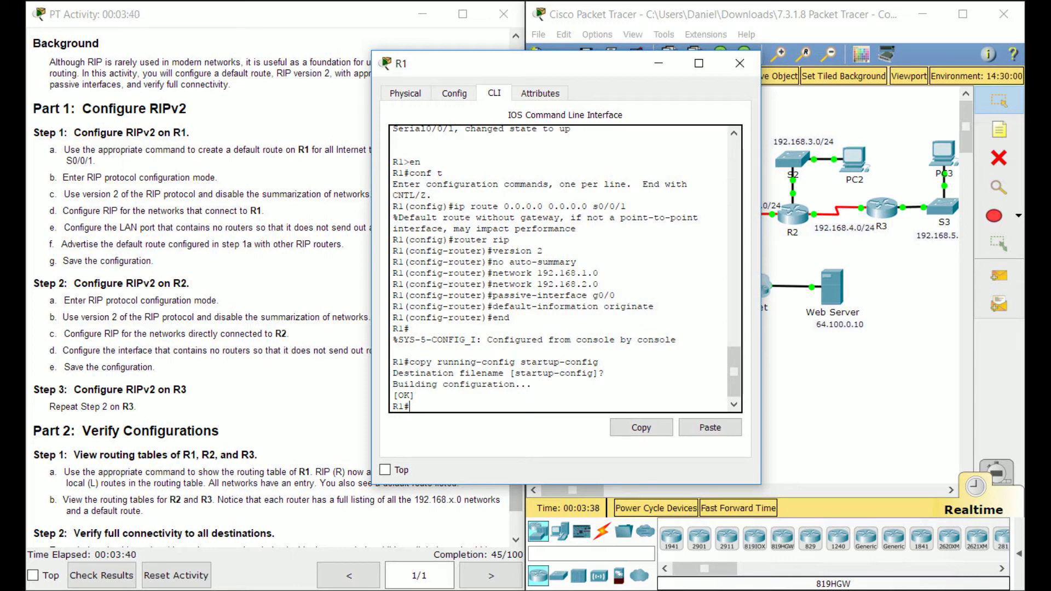
{"action": "left_click", "coordinate": [740, 63]}
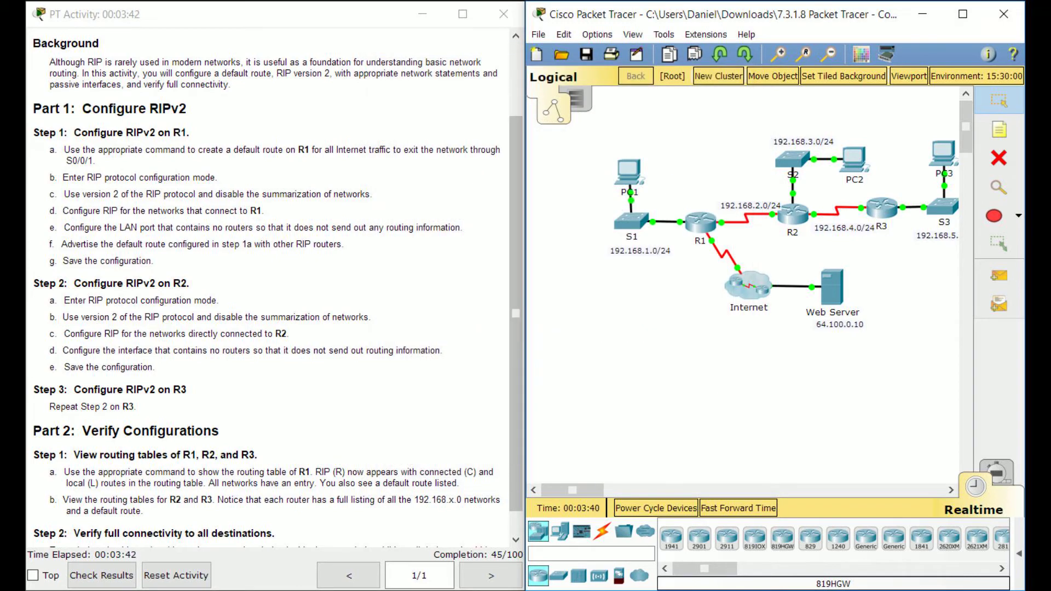
Open router R2's command line and enter privileged EXEC and global configuration mode
{"action": "left_click", "coordinate": [792, 215]}
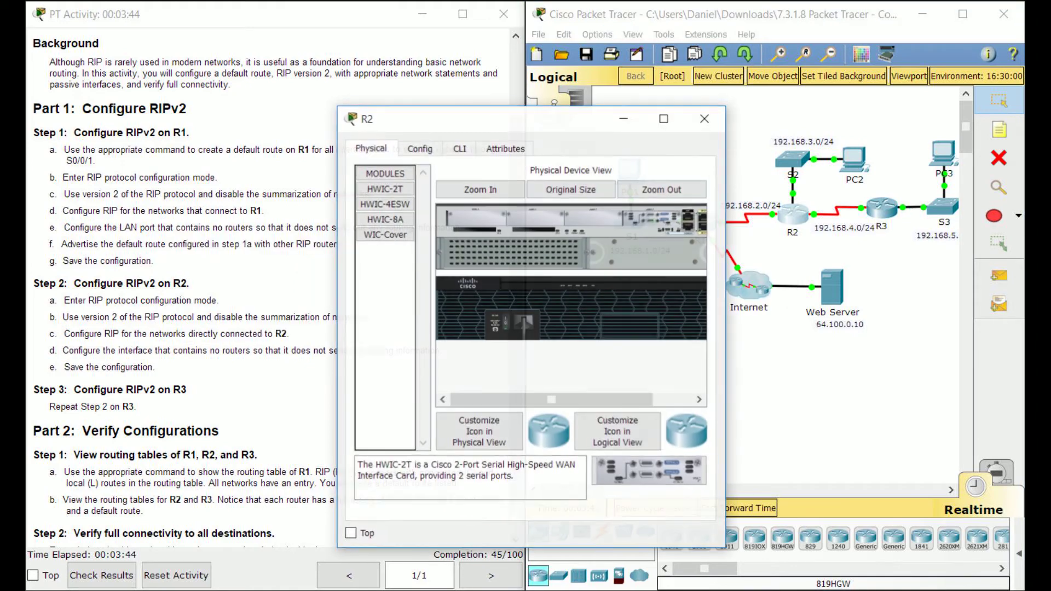
{"action": "left_click_drag", "start_coordinate": [482, 117], "coordinate": [639, 95]}
{"action": "left_click", "coordinate": [619, 126]}
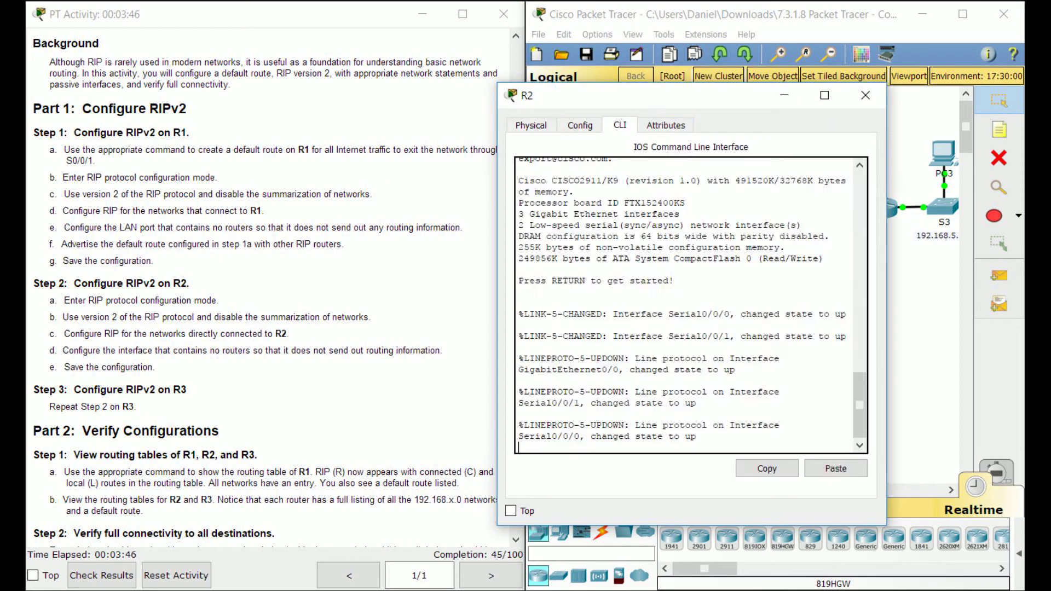
{"action": "key", "text": "Return"}
{"action": "type", "text": "en"}
{"action": "key", "text": "Return"}
{"action": "type", "text": "conf t"}
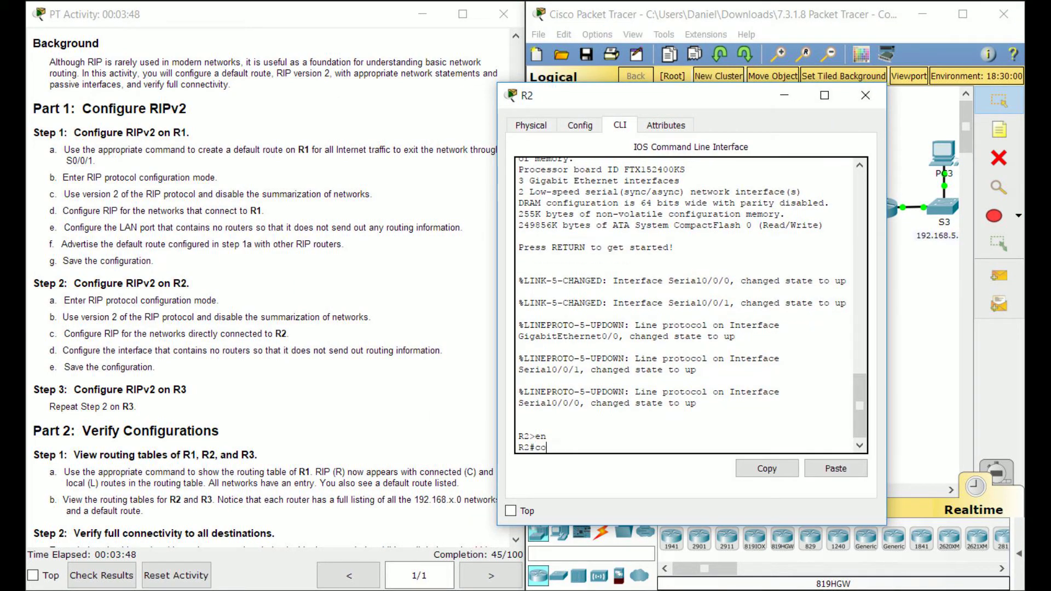
{"action": "key", "text": "Return"}
Enter RIP configuration mode on R2, select version 2 and disable automatic summarization
{"action": "type", "text": "router"}
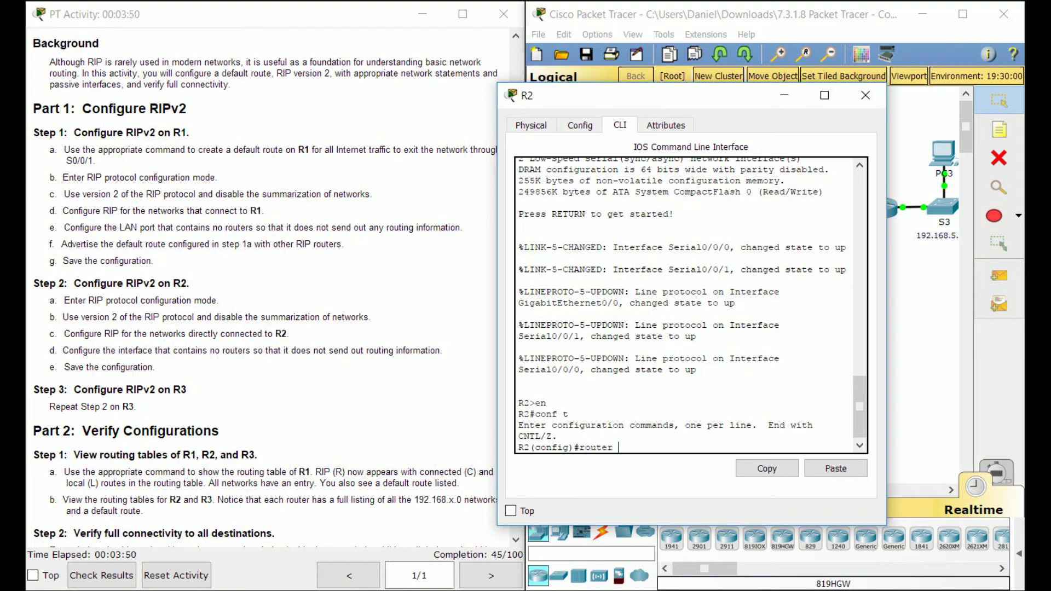
{"action": "type", "text": " rip"}
{"action": "key", "text": "Return"}
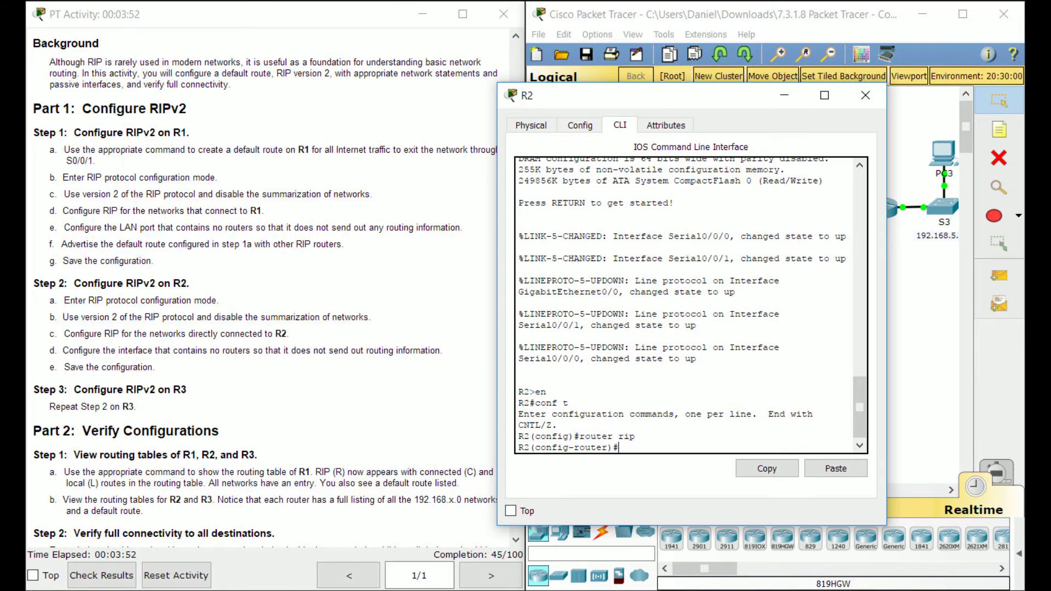
{"action": "left_click_drag", "start_coordinate": [657, 96], "coordinate": [420, 85]}
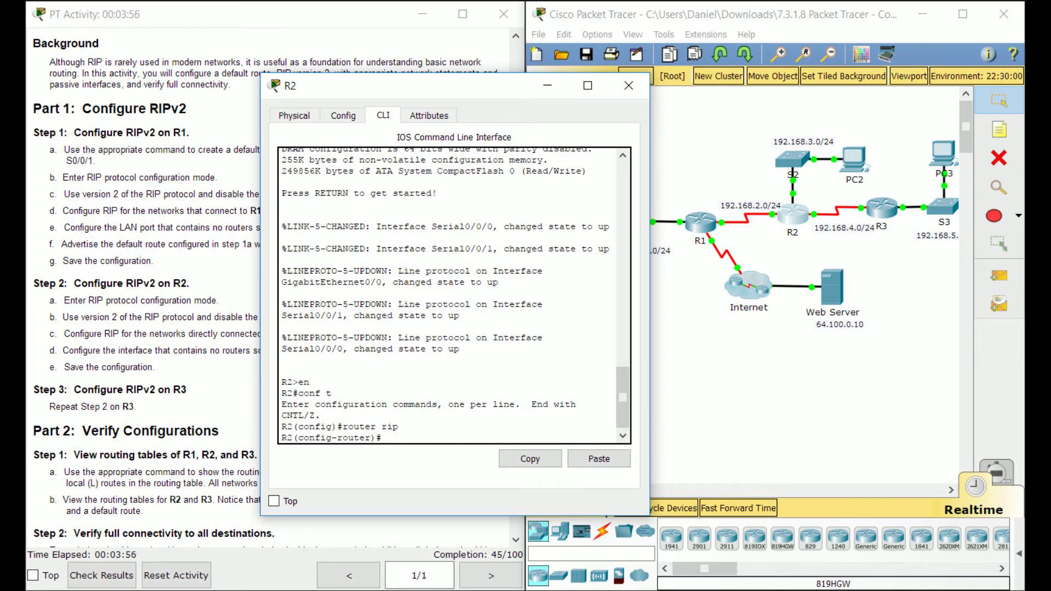
{"action": "type", "text": "version 2"}
{"action": "key", "text": "Return"}
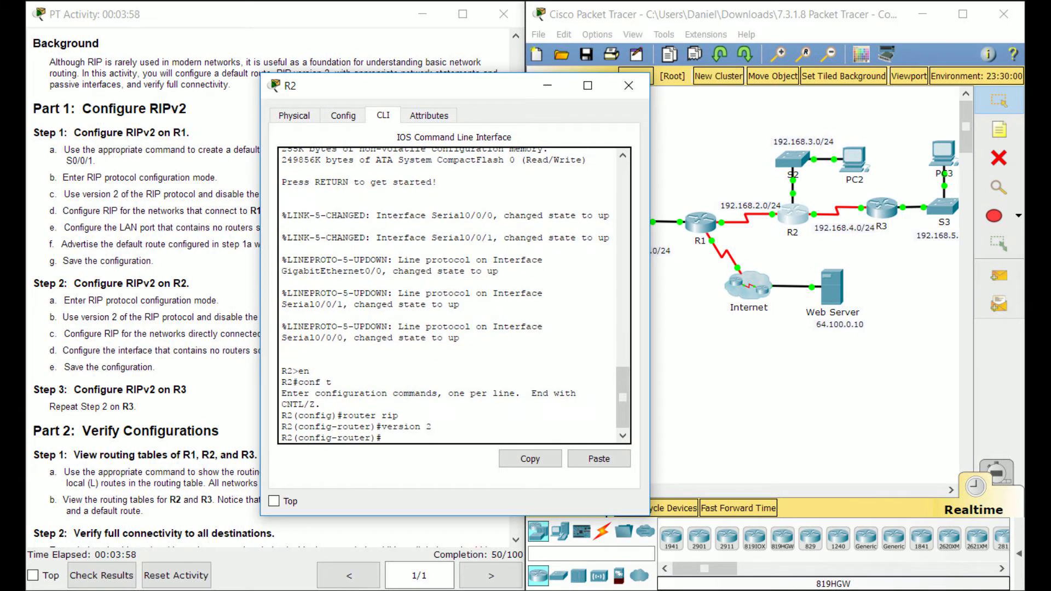
{"action": "type", "text": "no aut-o-summary"}
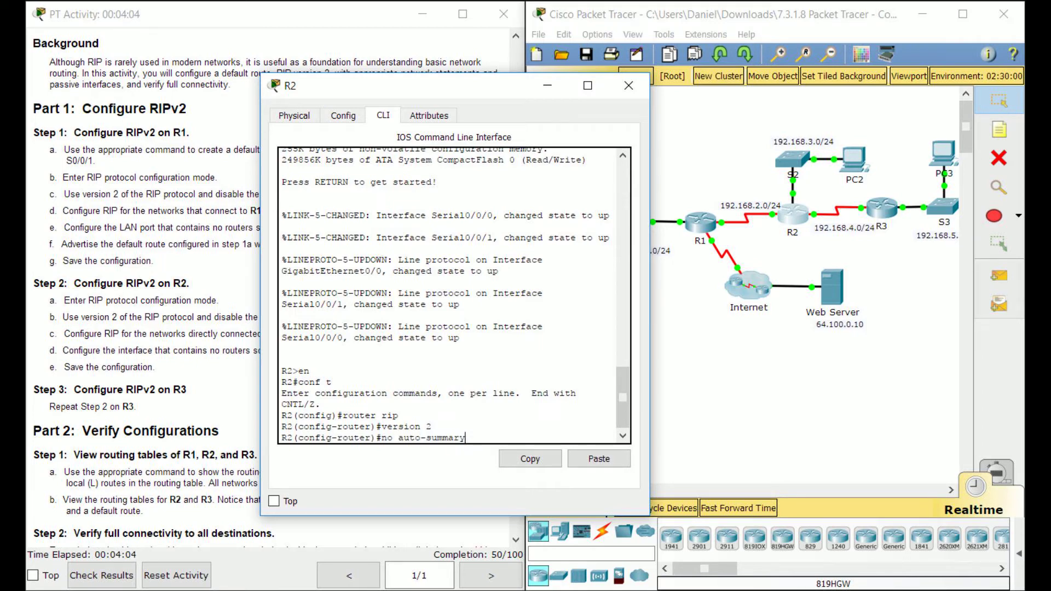
{"action": "key", "text": "Return"}
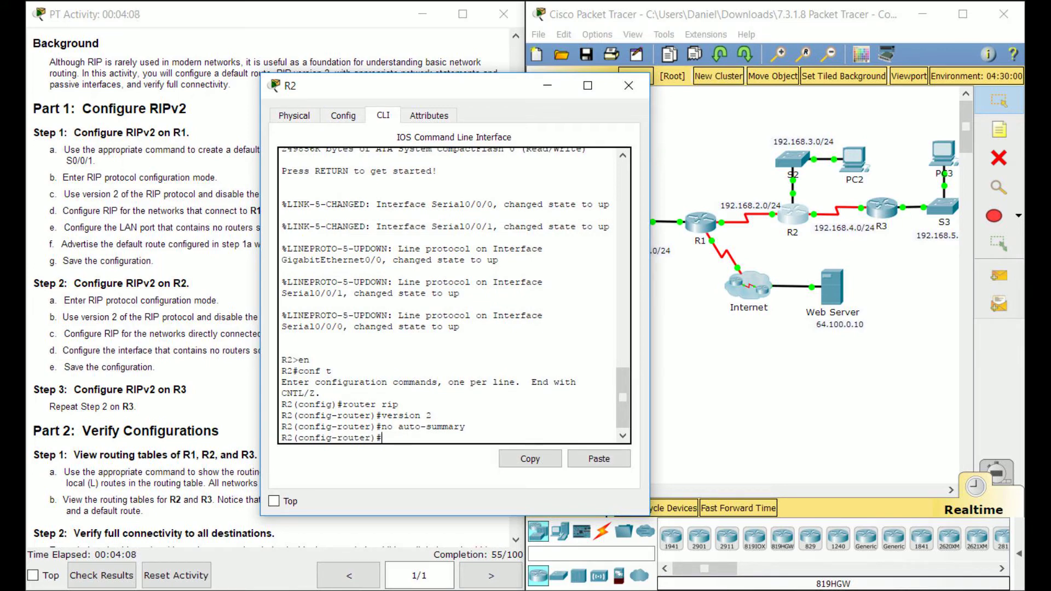
Add R2's directly connected networks 192.168.2.0, 192.168.3.0 and 192.168.4.0 to RIP
{"action": "type", "text": "network 192.168.2"}
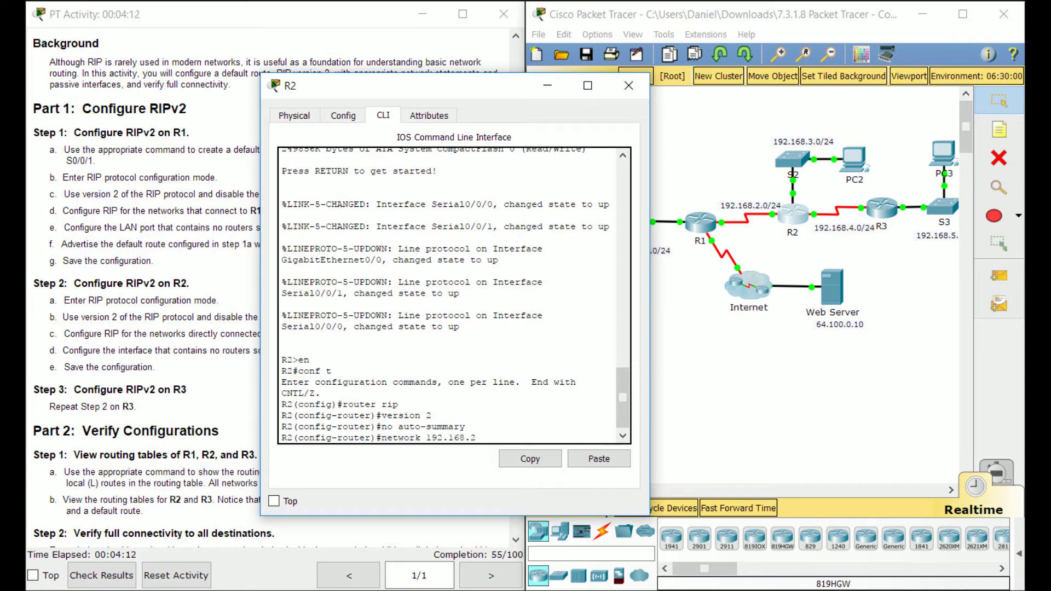
{"action": "type", "text": ".0"}
{"action": "key", "text": "Return"}
{"action": "type", "text": "network 192.1"}
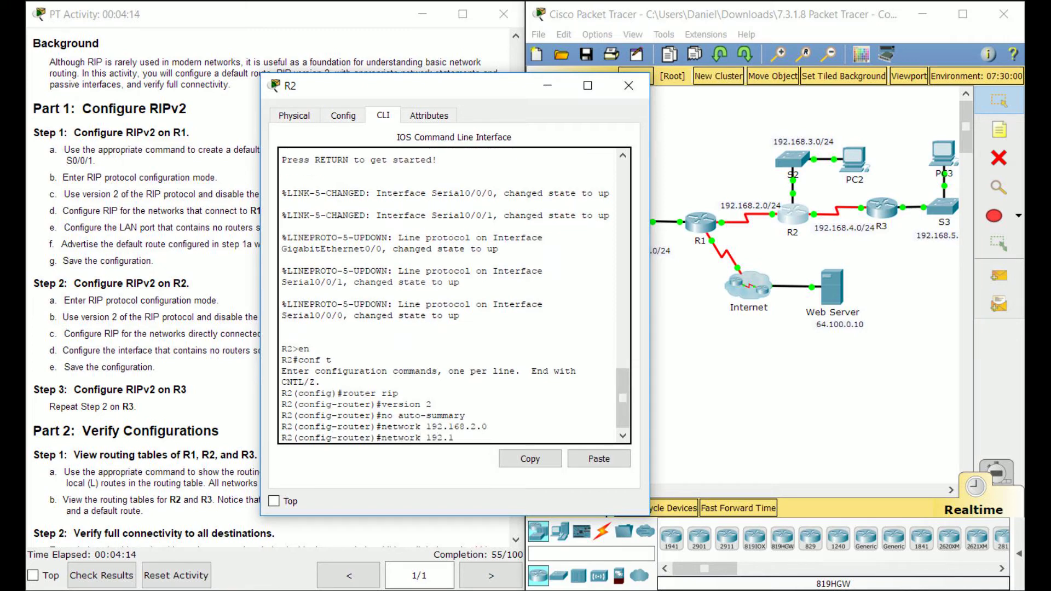
{"action": "type", "text": "68.3.0"}
{"action": "key", "text": "Return"}
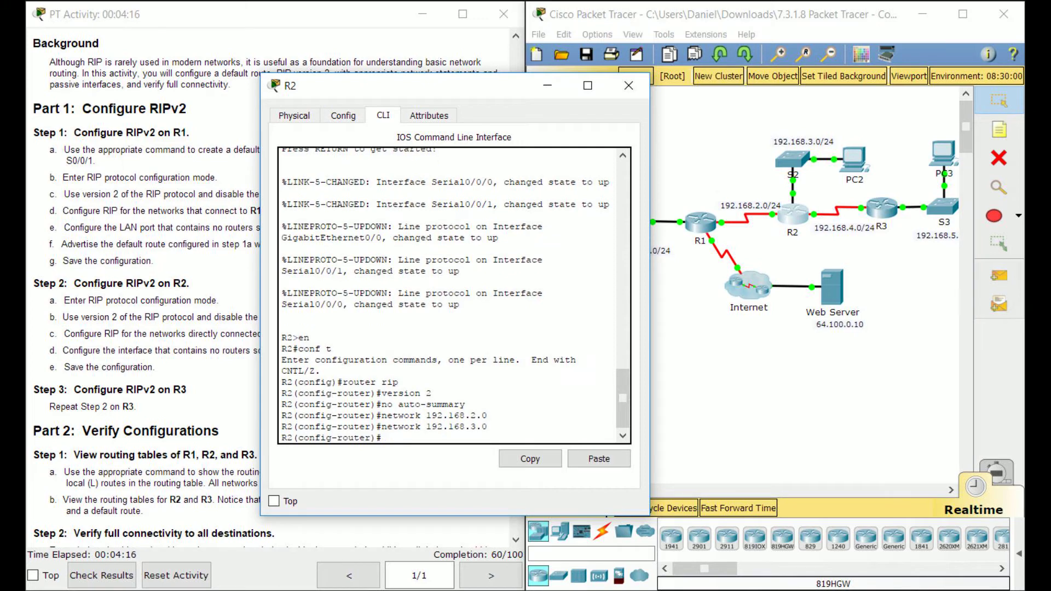
{"action": "type", "text": "network 192.168.4.0"}
{"action": "key", "text": "Return"}
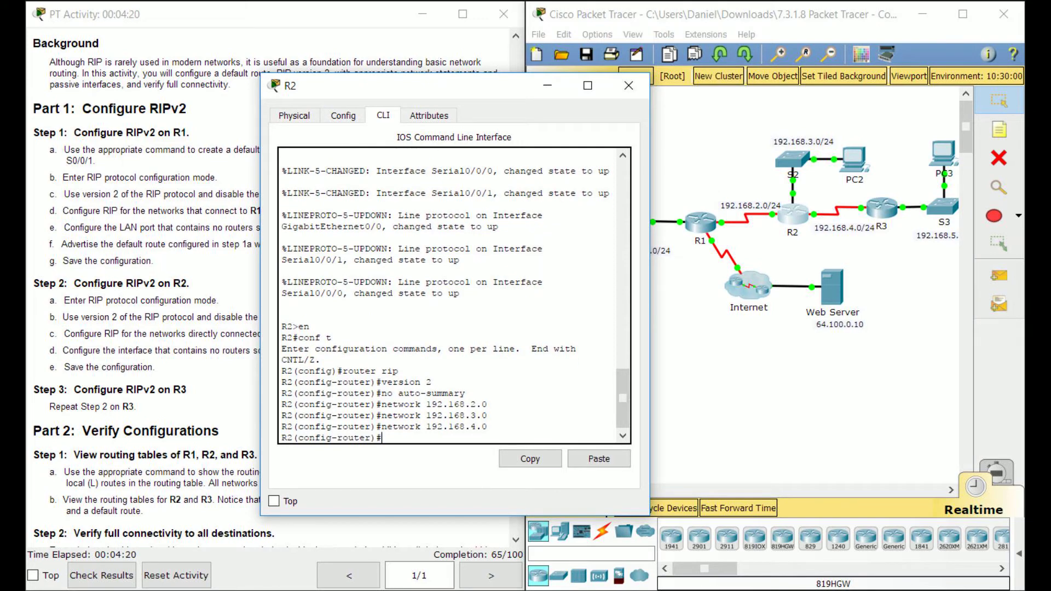
{"action": "left_click", "coordinate": [892, 256]}
{"action": "left_click_drag", "start_coordinate": [892, 256], "coordinate": [749, 107]}
{"action": "left_click", "coordinate": [749, 108]}
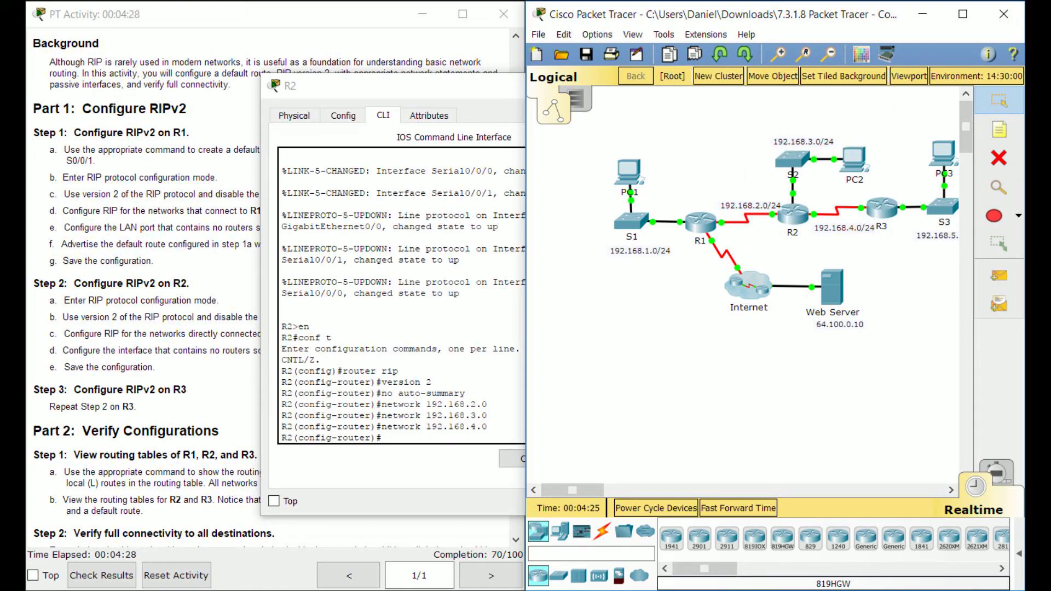
{"action": "left_click", "coordinate": [372, 349]}
{"action": "left_click_drag", "start_coordinate": [411, 85], "coordinate": [308, 88]}
{"action": "left_click", "coordinate": [675, 356]}
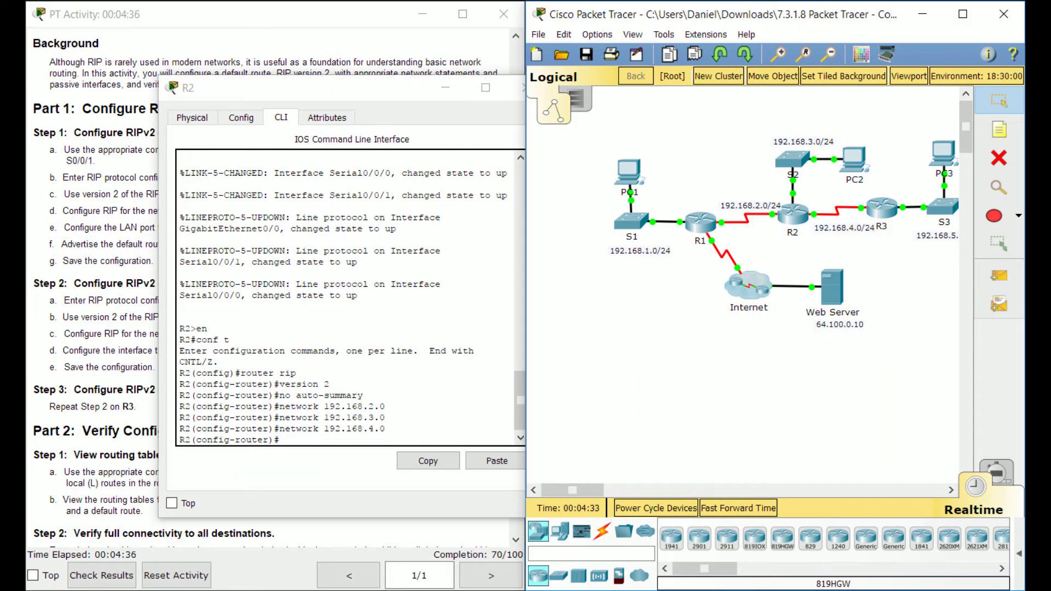
{"action": "key", "text": "alt+Tab"}
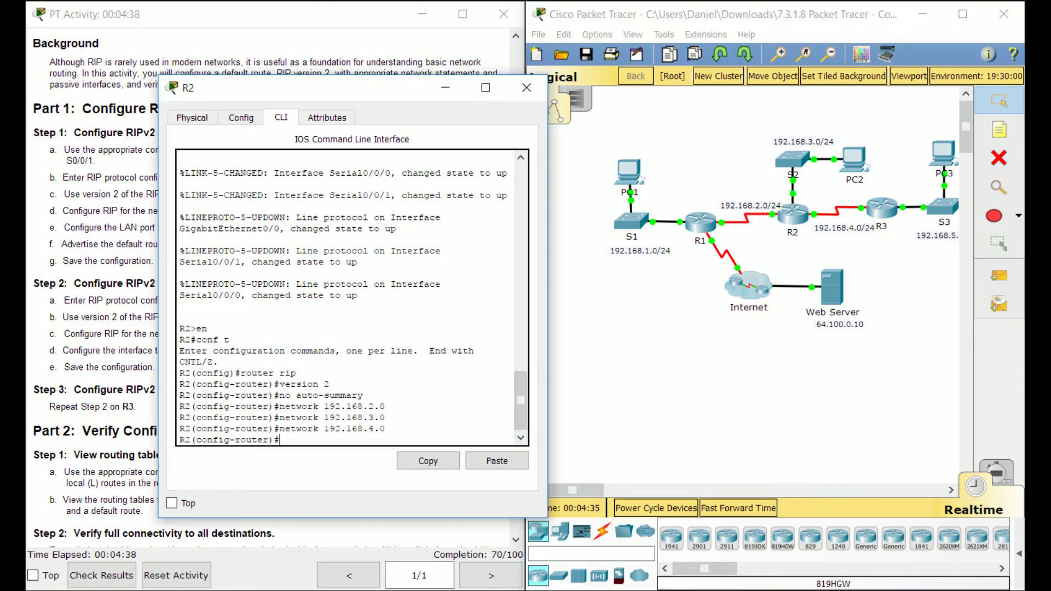
{"action": "key", "text": "alt+Tab"}
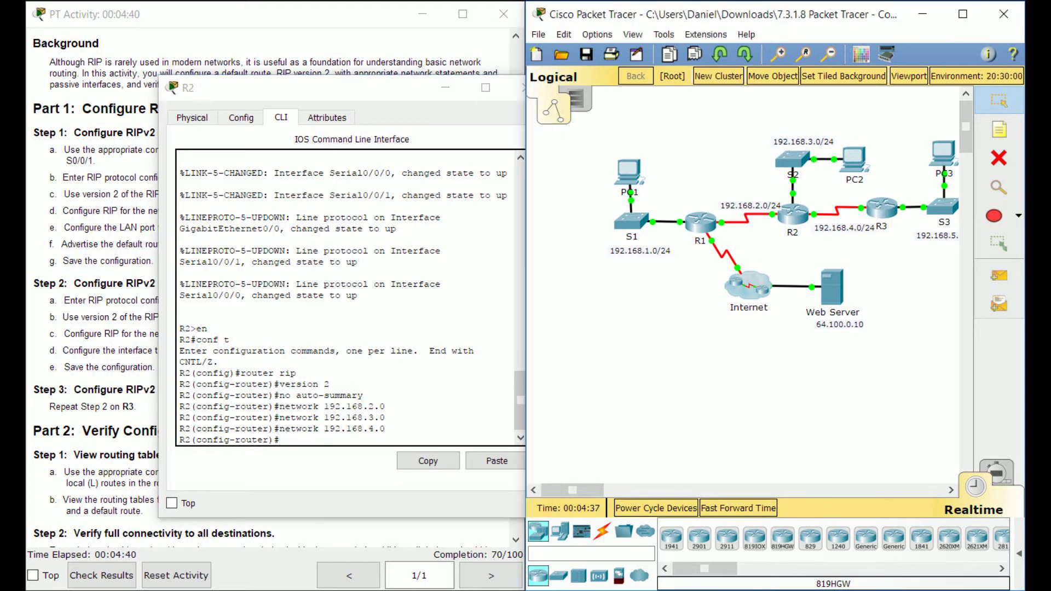
Set the preferences to always show port labels in the logical workspace
{"action": "key", "text": "alt+o"}
{"action": "key", "text": "Return"}
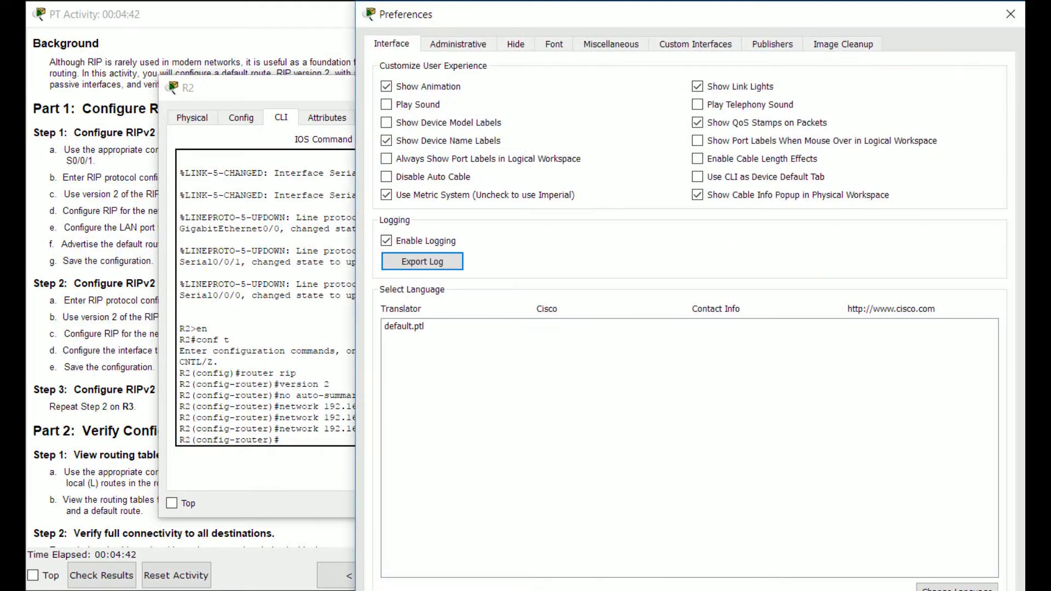
{"action": "left_click", "coordinate": [386, 158]}
{"action": "left_click", "coordinate": [1010, 14]}
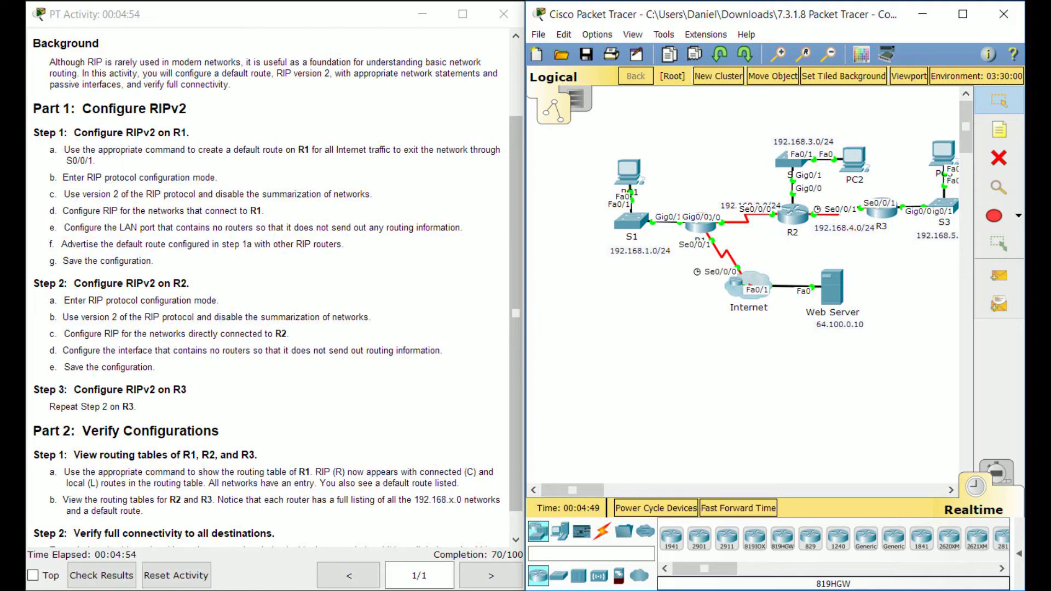
Turn off the always-shown port labels in the preferences and reopen router R2's command line
{"action": "left_click", "coordinate": [597, 34]}
{"action": "left_click", "coordinate": [616, 51]}
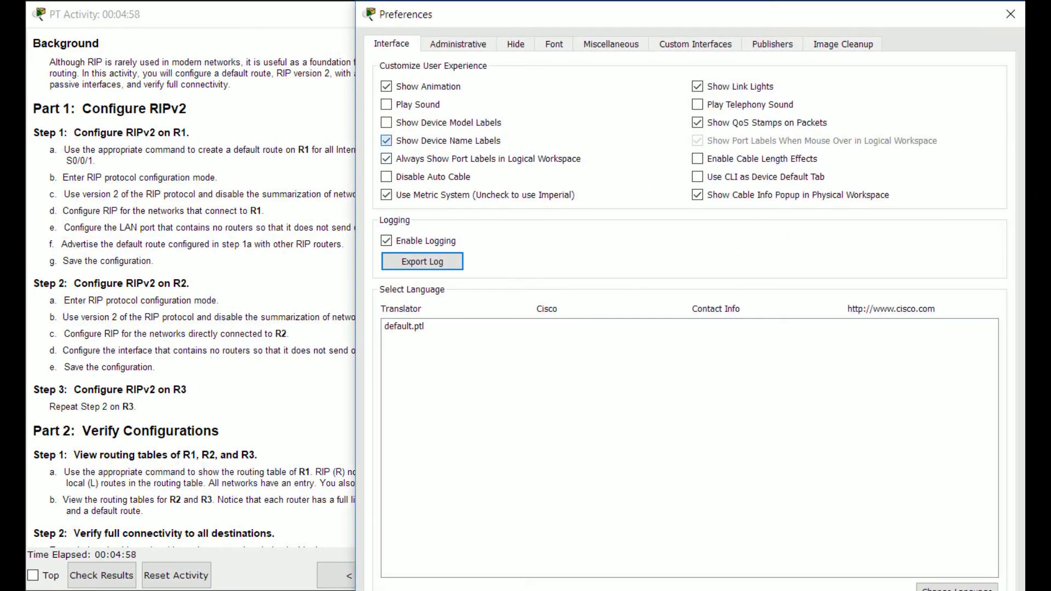
{"action": "left_click", "coordinate": [386, 158]}
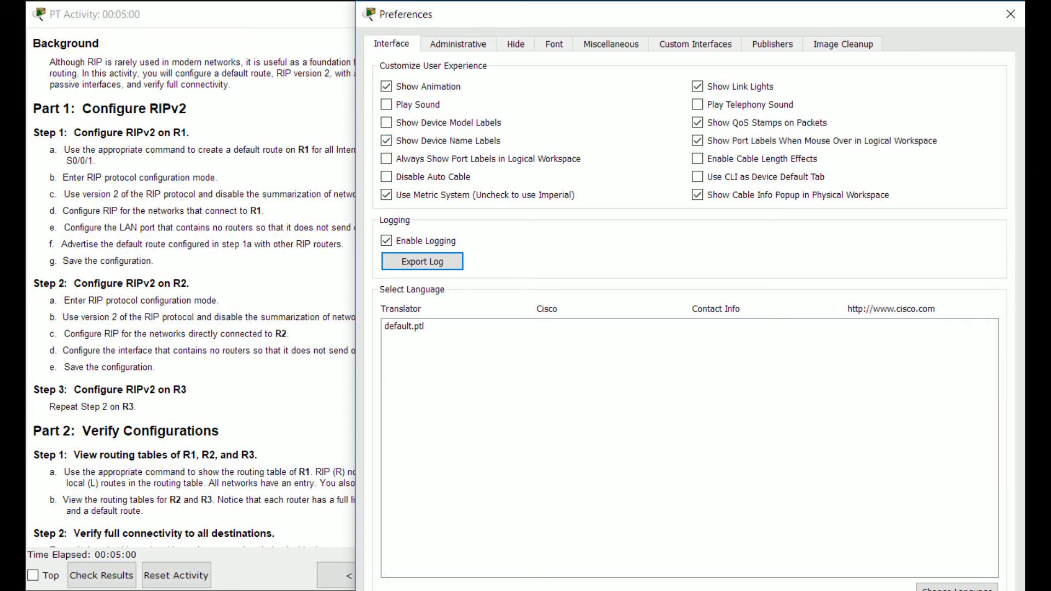
{"action": "left_click", "coordinate": [1010, 14]}
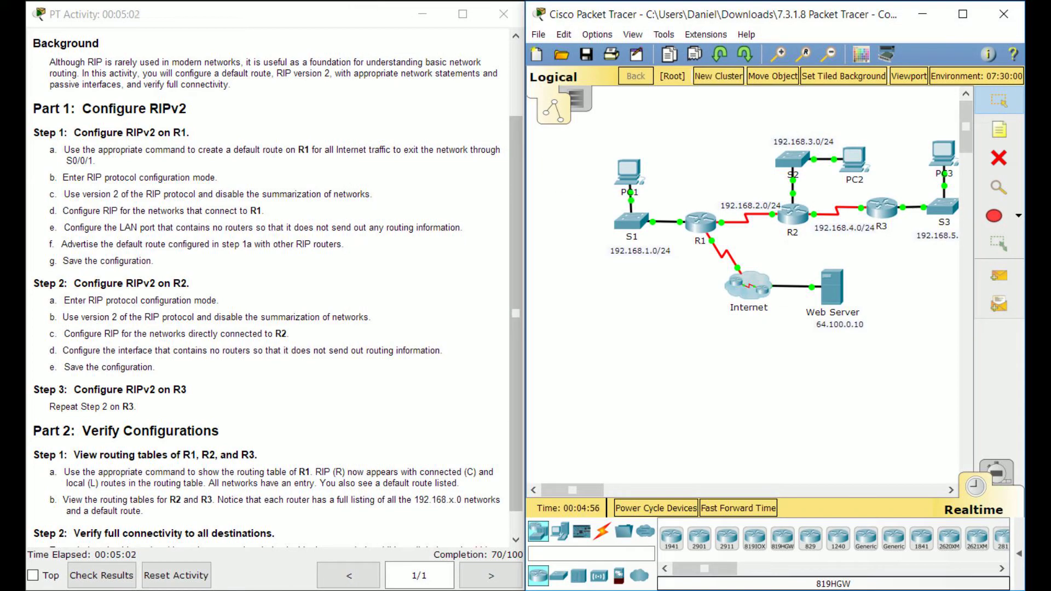
{"action": "left_click", "coordinate": [793, 215]}
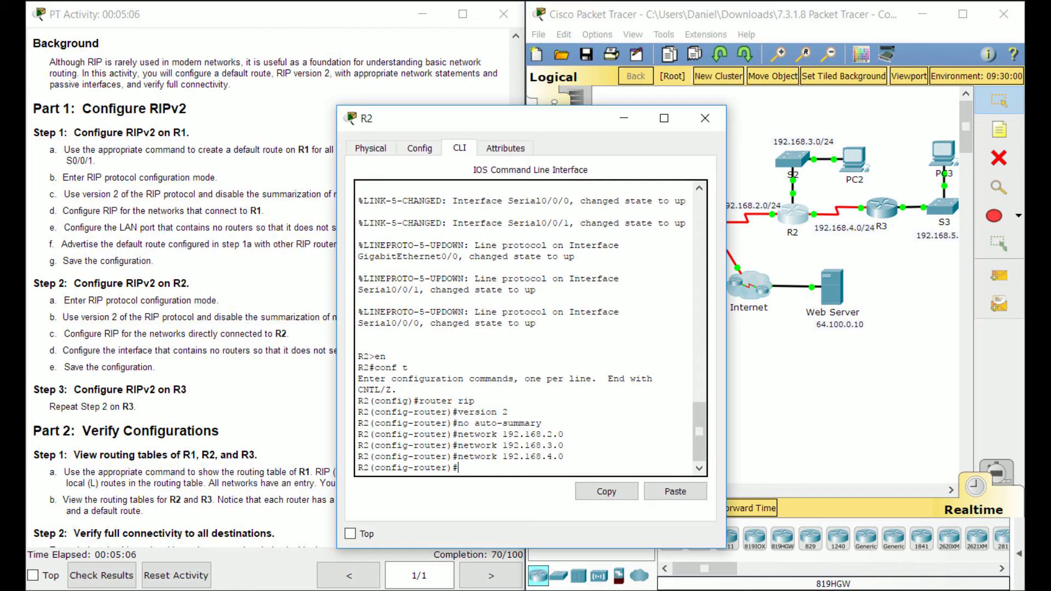
{"action": "type", "text": "int g0"}
{"action": "key", "text": "BackSpace"}
{"action": "key", "text": "BackSpace"}
{"action": "key", "text": "BackSpace"}
{"action": "key", "text": "BackSpace"}
{"action": "key", "text": "BackSpace"}
{"action": "key", "text": "BackSpace"}
Make R2's LAN interface g0/0 passive for RIP and close the R2 window
{"action": "type", "text": "passive-interface"}
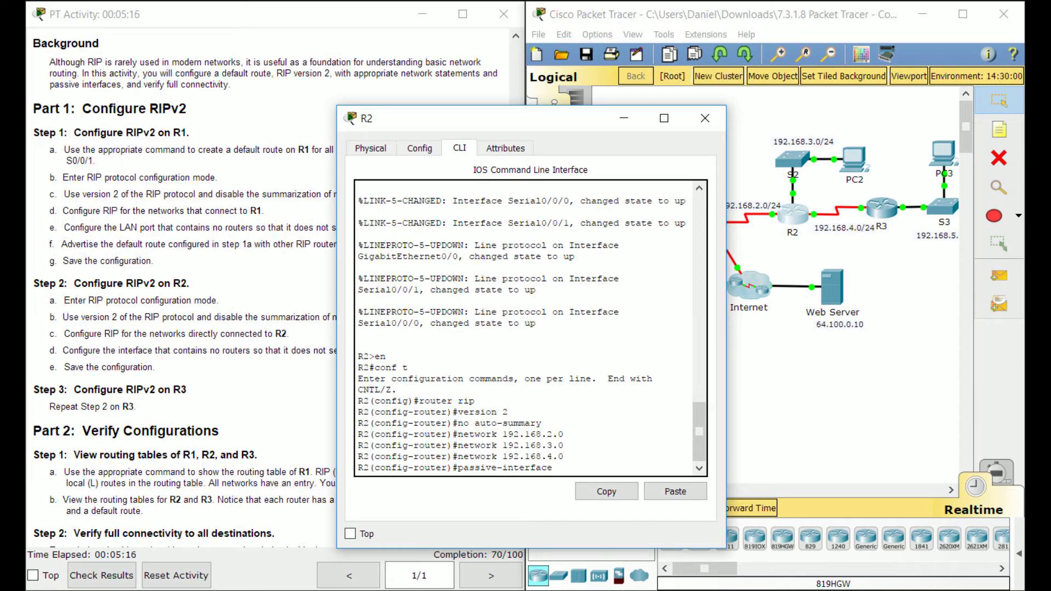
{"action": "type", "text": " g0/0"}
{"action": "key", "text": "Return"}
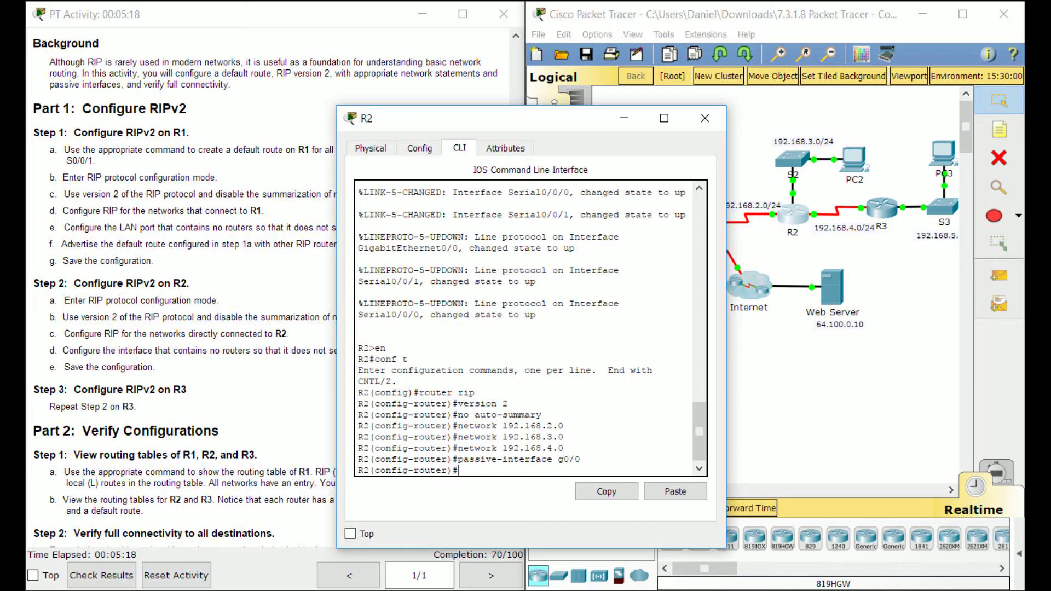
{"action": "left_click_drag", "start_coordinate": [525, 119], "coordinate": [589, 118]}
{"action": "left_click", "coordinate": [769, 118]}
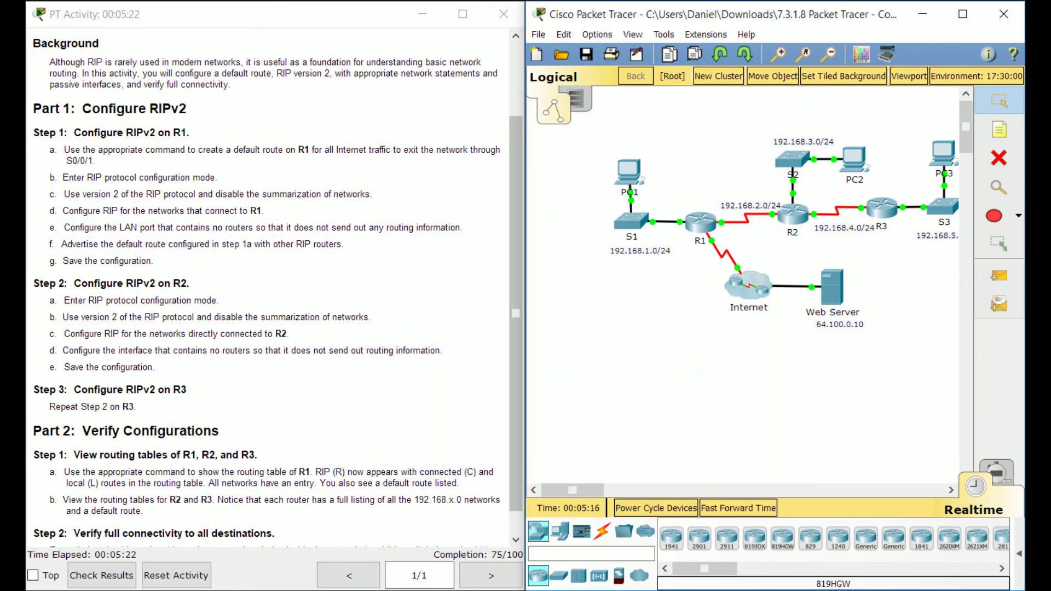
Open router R3's command line and enter privileged EXEC and global configuration mode
{"action": "left_click", "coordinate": [881, 208]}
{"action": "left_click_drag", "start_coordinate": [547, 117], "coordinate": [406, 99]}
{"action": "left_click", "coordinate": [319, 128]}
{"action": "key", "text": "Return"}
{"action": "type", "text": "en"}
{"action": "key", "text": "Return"}
{"action": "type", "text": "conf t"}
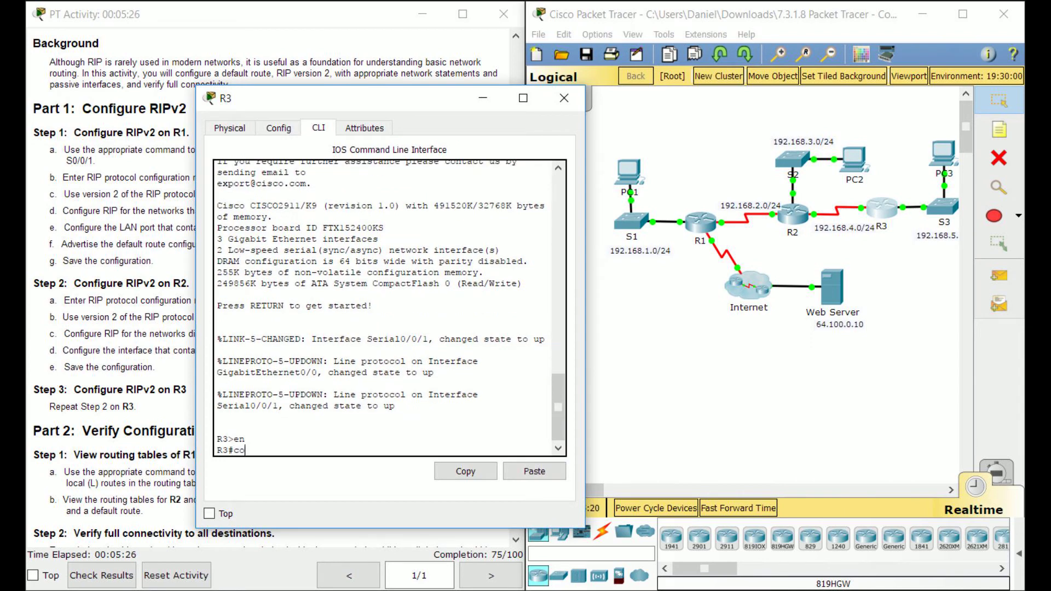
{"action": "key", "text": "Return"}
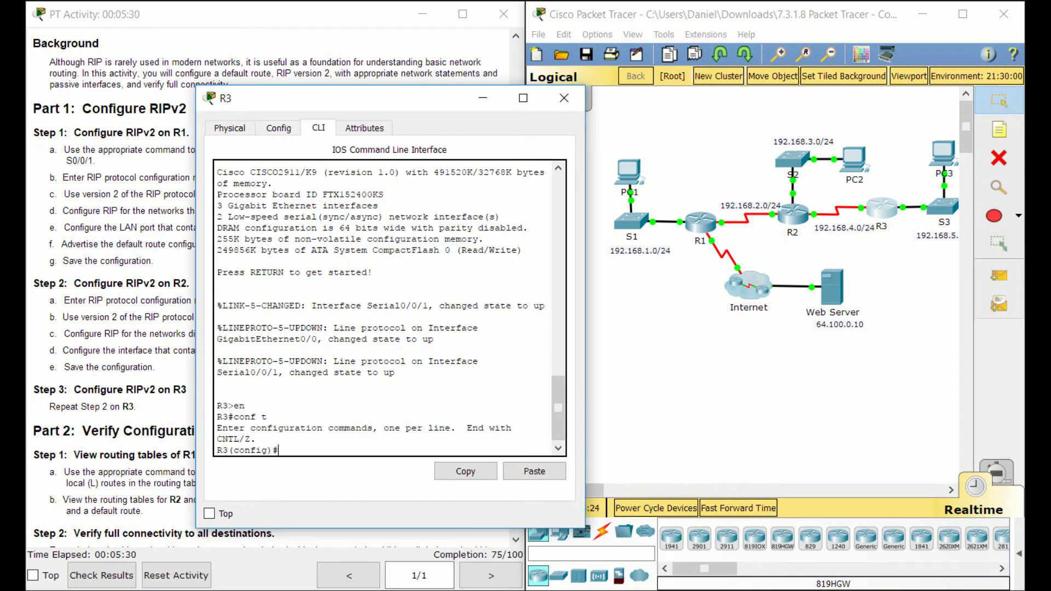
Enter RIP configuration mode on R3, select version 2 and disable automatic summarization
{"action": "type", "text": "router ipip"}
{"action": "key", "text": "Return"}
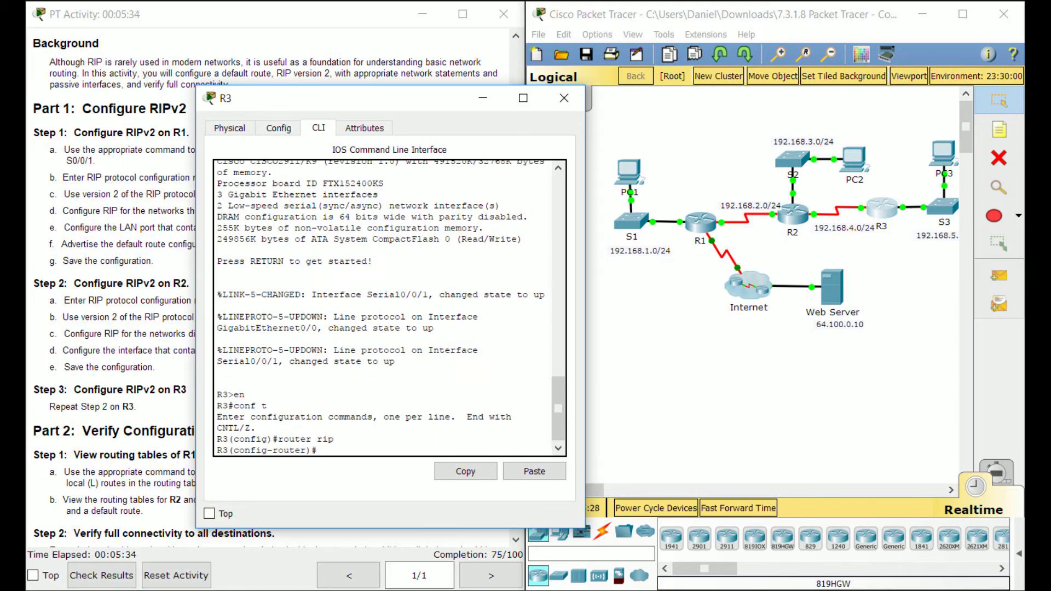
{"action": "type", "text": "version 2"}
{"action": "key", "text": "Return"}
{"action": "type", "text": "no a"}
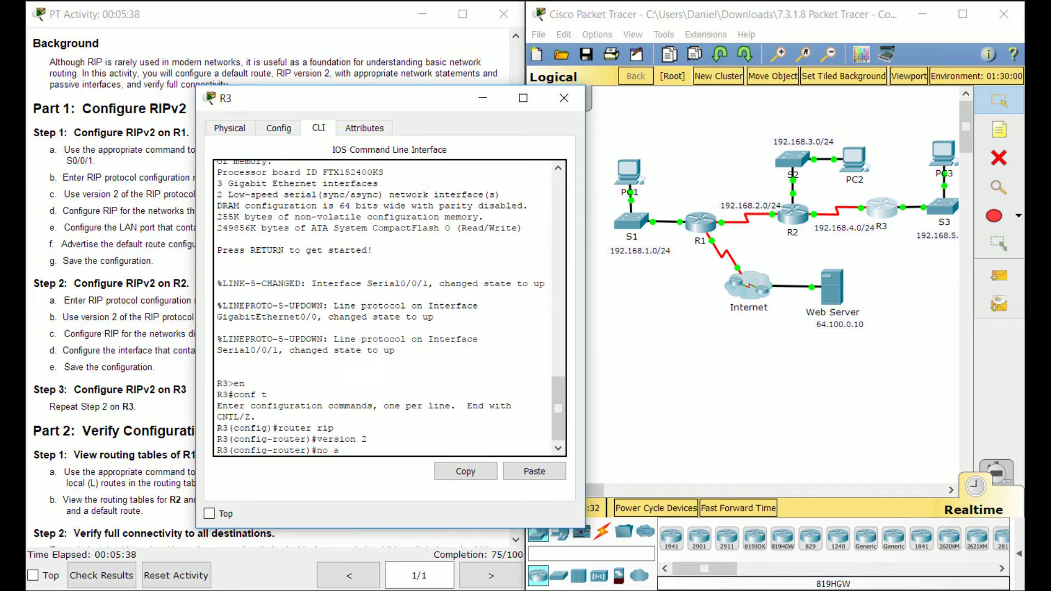
{"action": "type", "text": "uto-summary"}
{"action": "key", "text": "Return"}
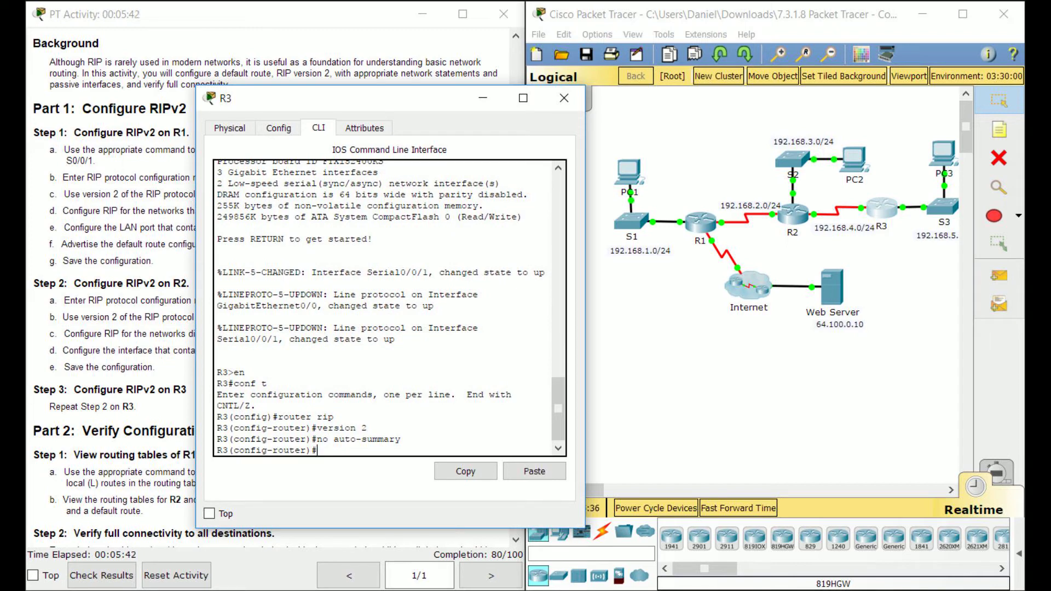
Add R3's directly connected networks 192.168.4.0 and 192.168.5.0 to RIP
{"action": "left_click_drag", "start_coordinate": [942, 272], "coordinate": [857, 203]}
{"action": "left_click", "coordinate": [377, 439]}
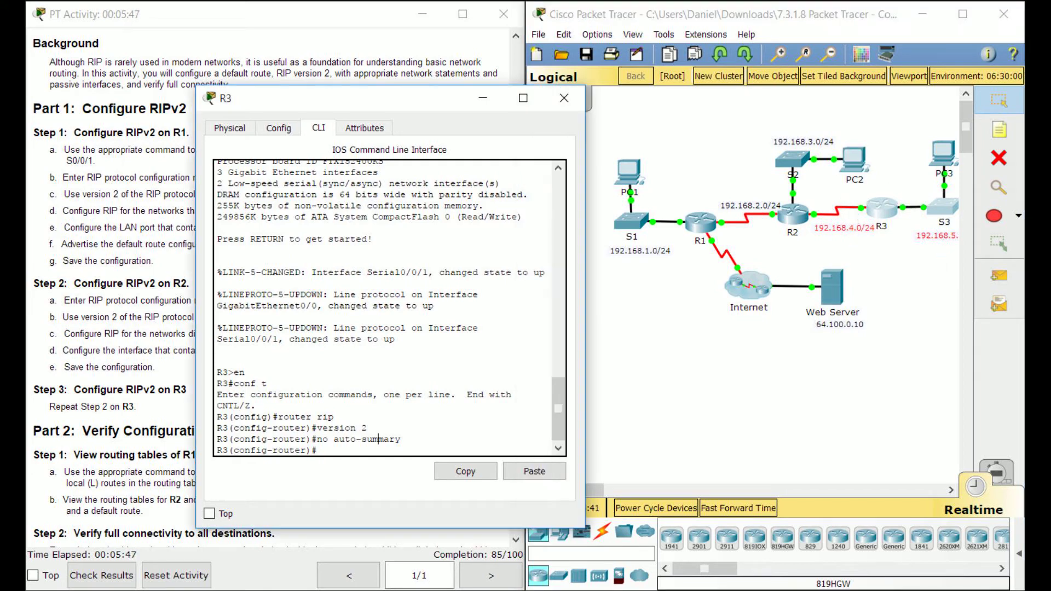
{"action": "type", "text": "network 1"}
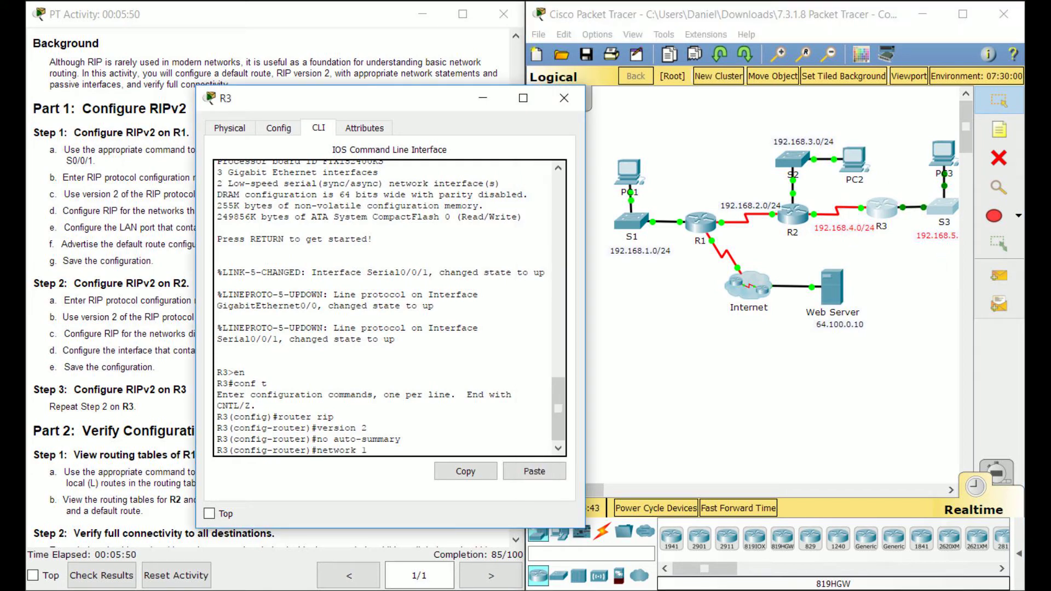
{"action": "type", "text": "92.168.4.0"}
{"action": "key", "text": "Return"}
{"action": "type", "text": "network 192.168.5.0"}
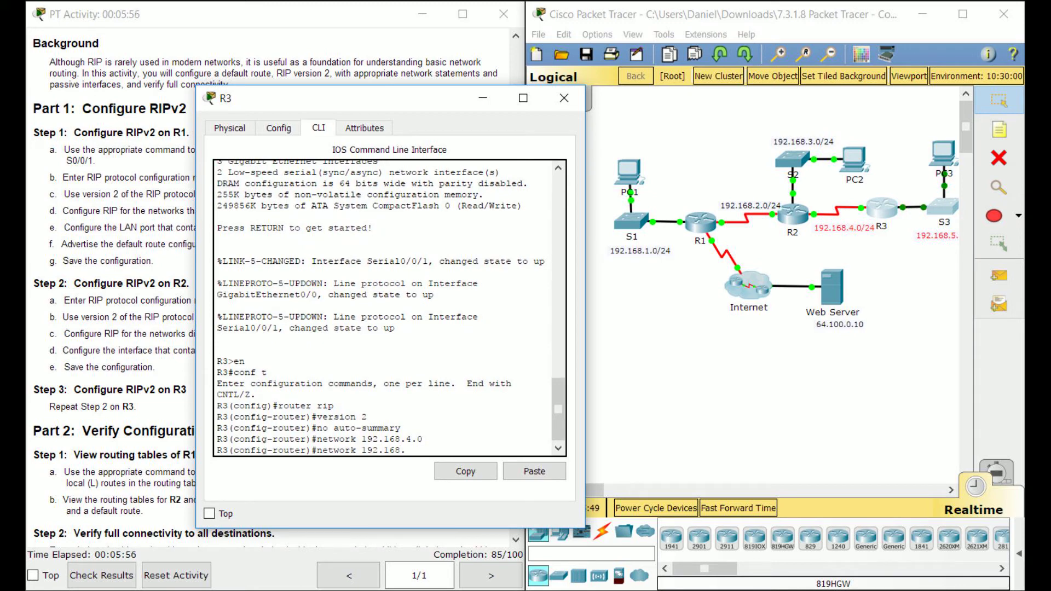
{"action": "key", "text": "Return"}
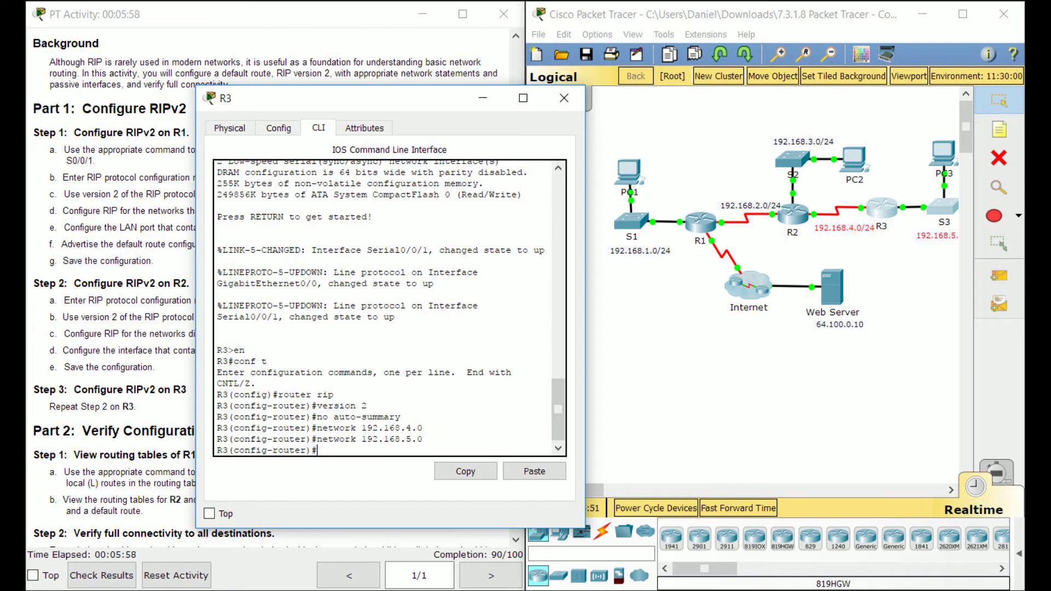
{"action": "left_click_drag", "start_coordinate": [351, 98], "coordinate": [619, 99]}
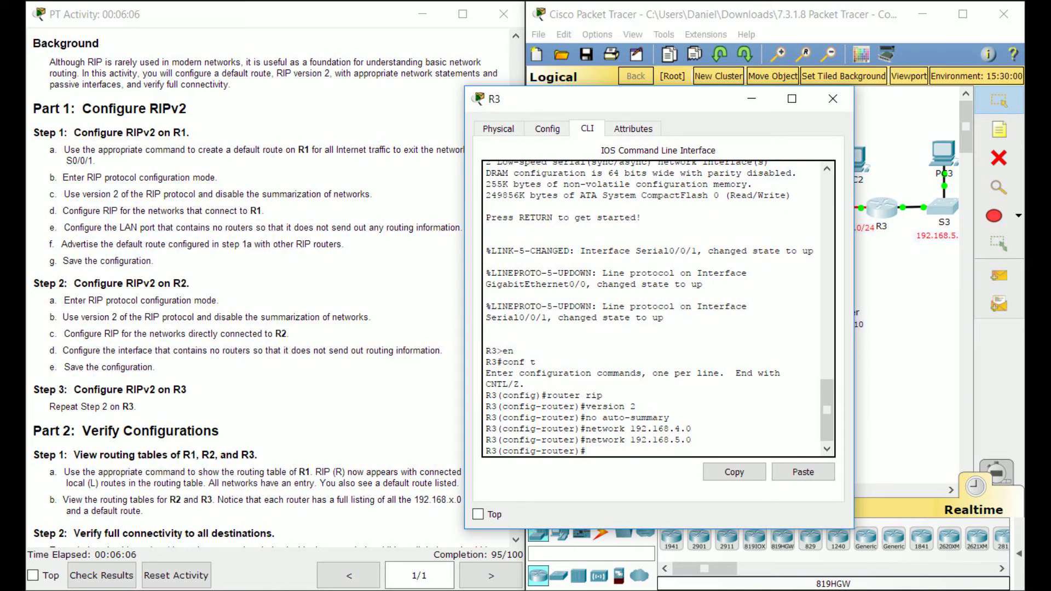
{"action": "left_click_drag", "start_coordinate": [625, 98], "coordinate": [458, 117]}
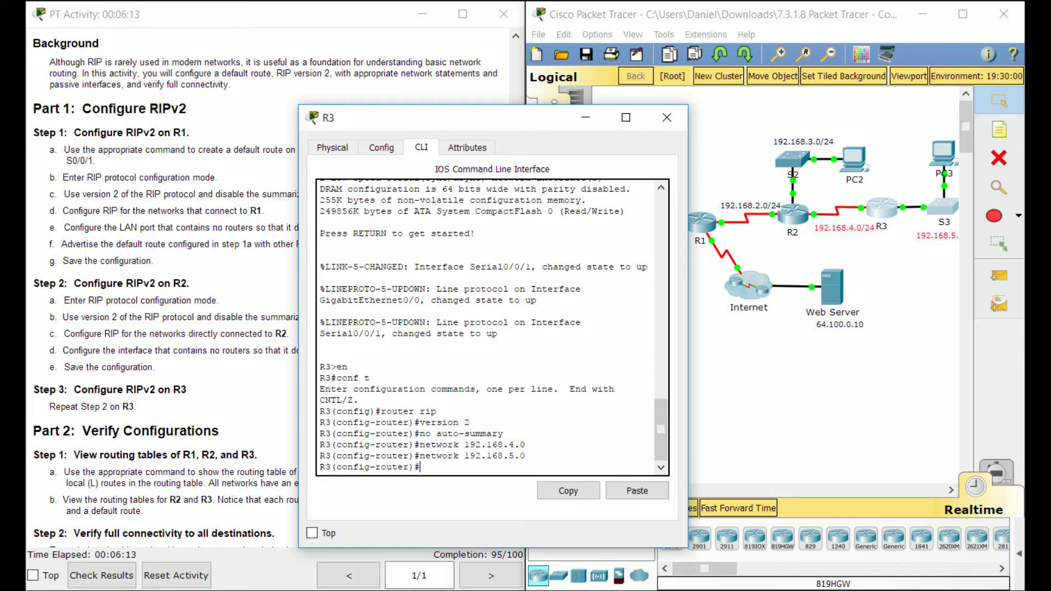
{"action": "left_click_drag", "start_coordinate": [475, 117], "coordinate": [501, 88]}
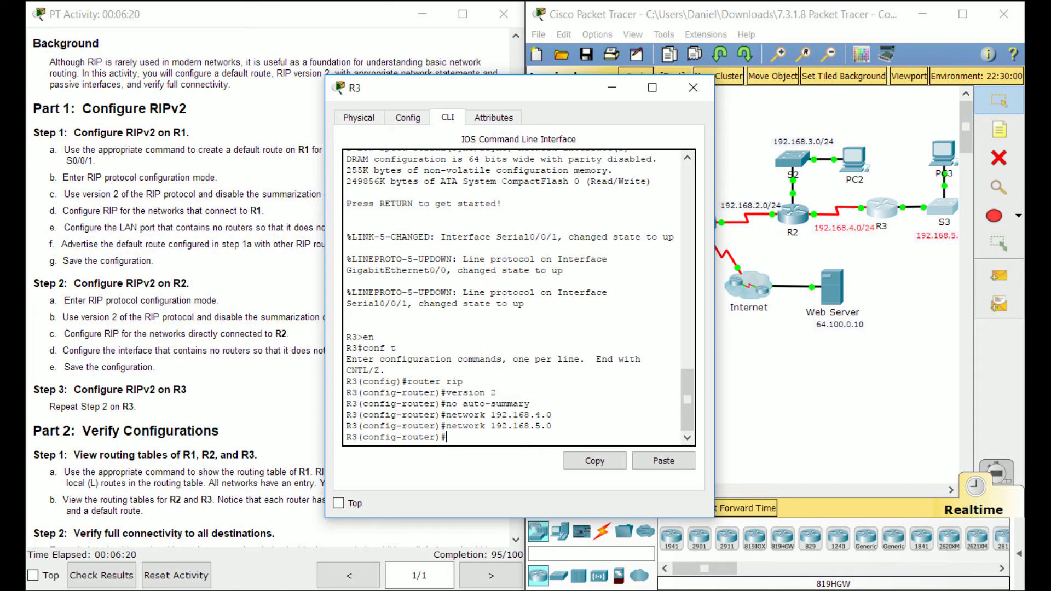
Make R3's LAN interface g0/0 passive for RIP
{"action": "left_click", "coordinate": [898, 187]}
{"action": "left_click_drag", "start_coordinate": [898, 186], "coordinate": [900, 224]}
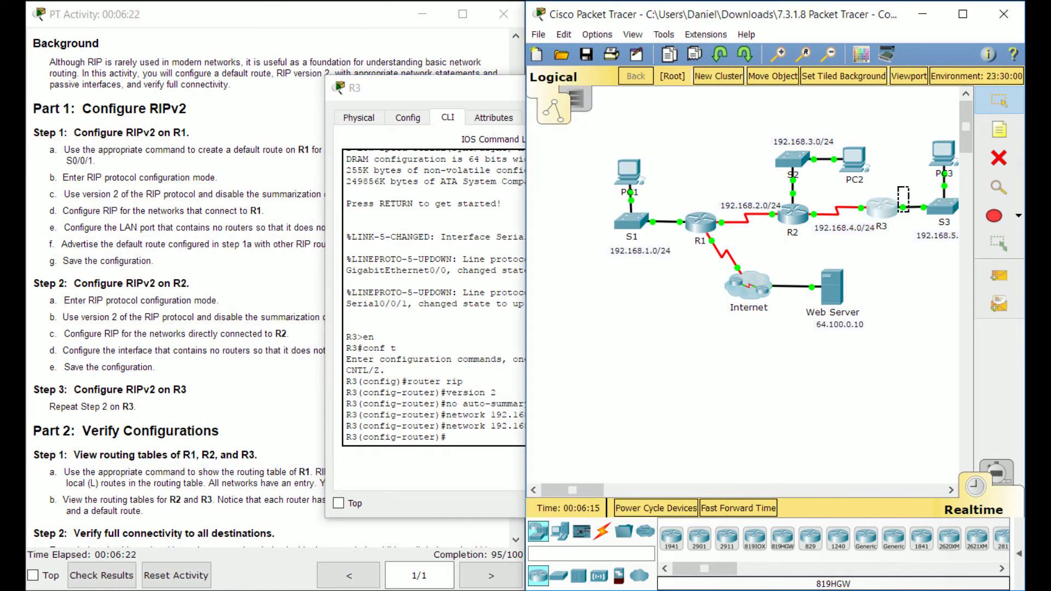
{"action": "key", "text": "alt+Tab"}
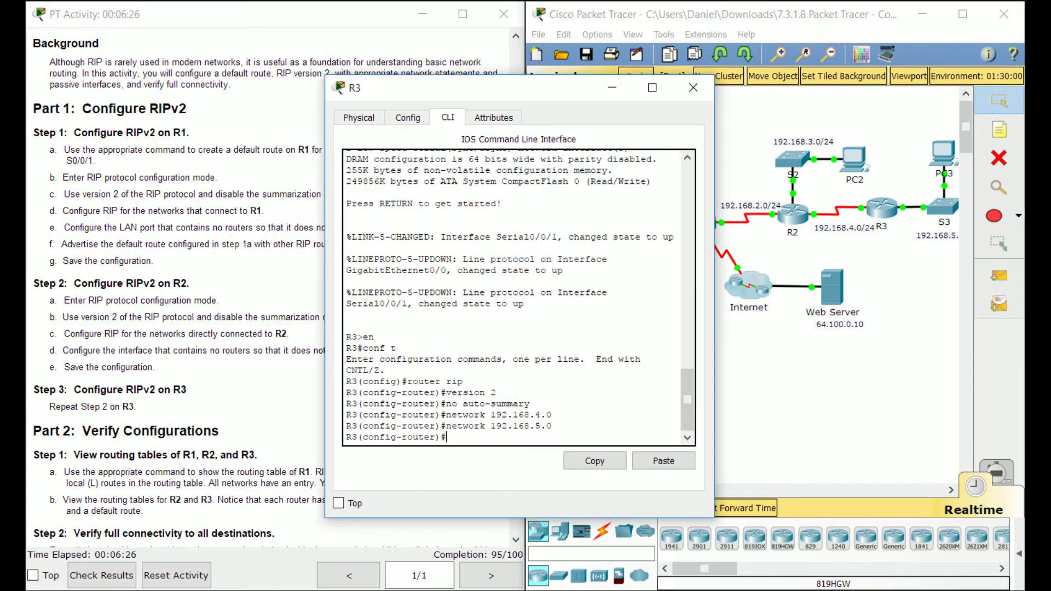
{"action": "type", "text": "passive-interf"}
{"action": "key", "text": "BackSpace"}
{"action": "key", "text": "BackSpace"}
{"action": "key", "text": "BackSpace"}
{"action": "key", "text": "BackSpace"}
{"action": "type", "text": "nterface g0/0"}
{"action": "key", "text": "Return"}
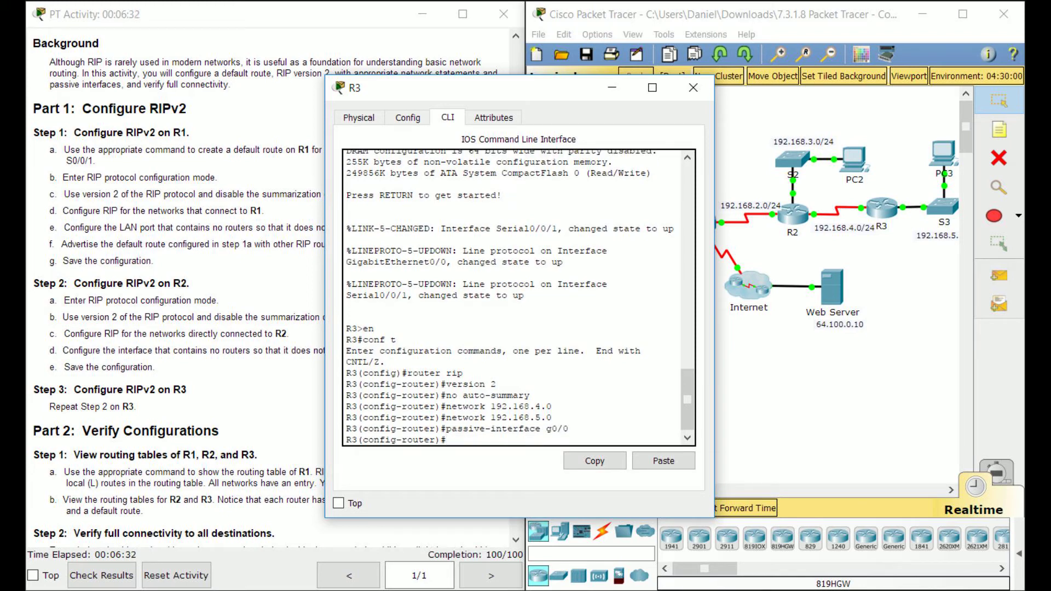
Leave R3's configuration mode, save the running configuration to the startup configuration and close the R3 window
{"action": "left_click_drag", "start_coordinate": [471, 87], "coordinate": [539, 90]}
{"action": "type", "text": "end"}
{"action": "key", "text": "Return"}
{"action": "type", "text": "copy running-config startup-config"}
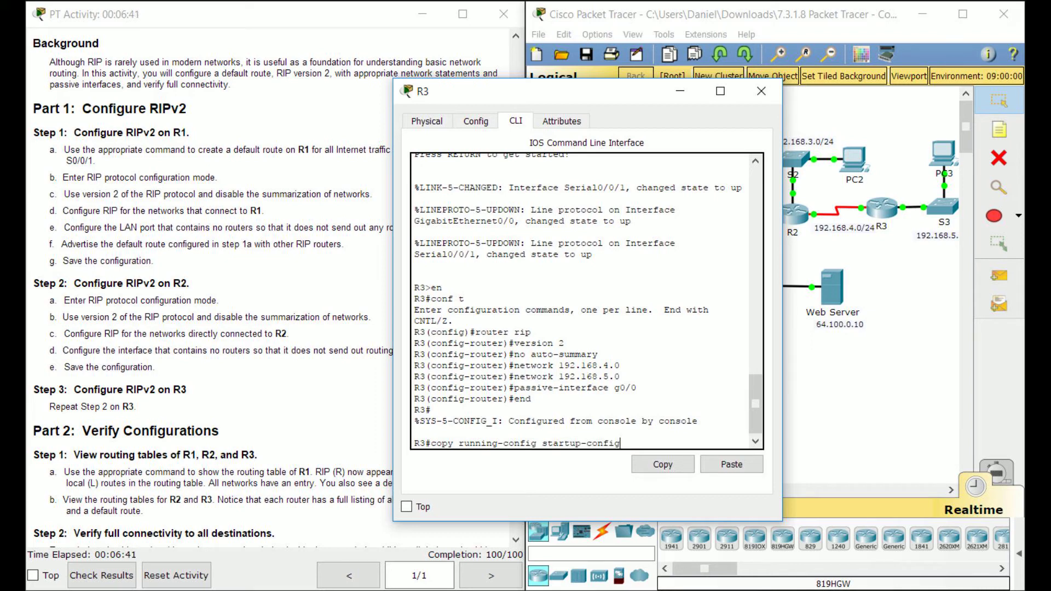
{"action": "key", "text": "Return"}
{"action": "key", "text": "Return"}
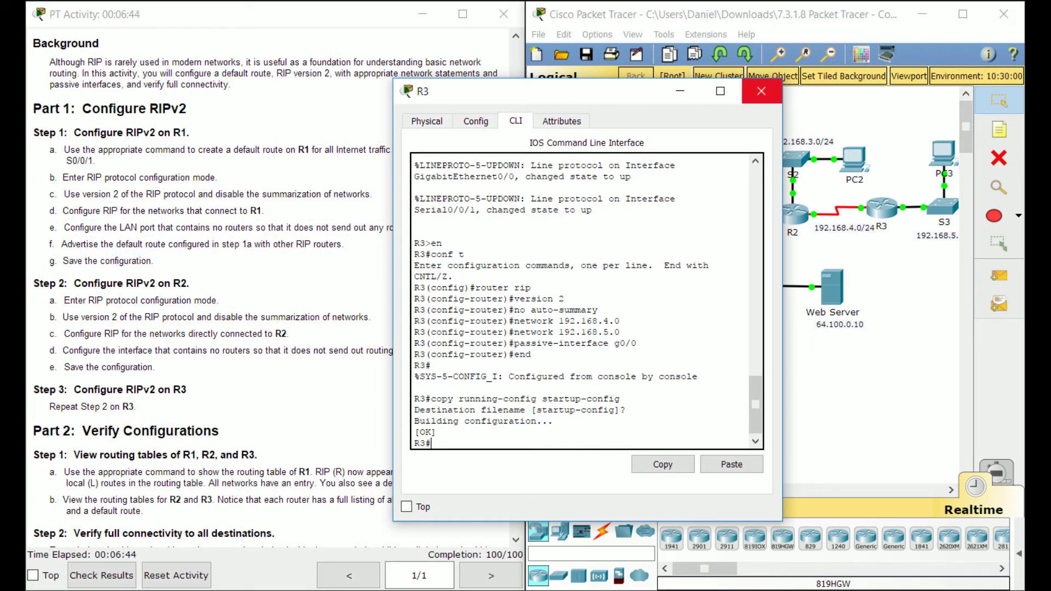
{"action": "left_click", "coordinate": [761, 91]}
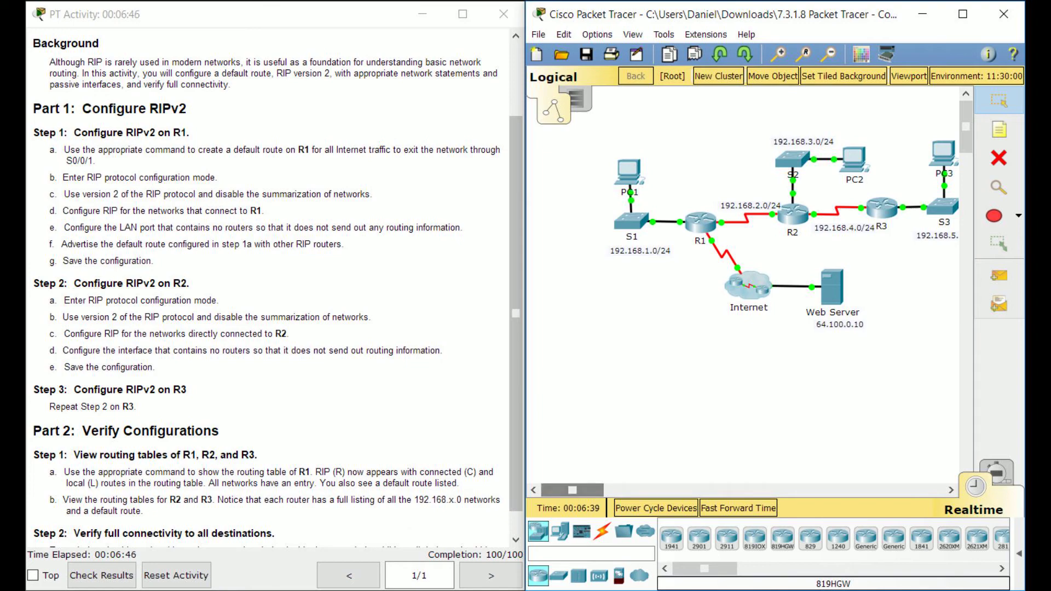
Open R1's command line and list its RIP routes with show ip route rip
{"action": "left_click", "coordinate": [700, 222]}
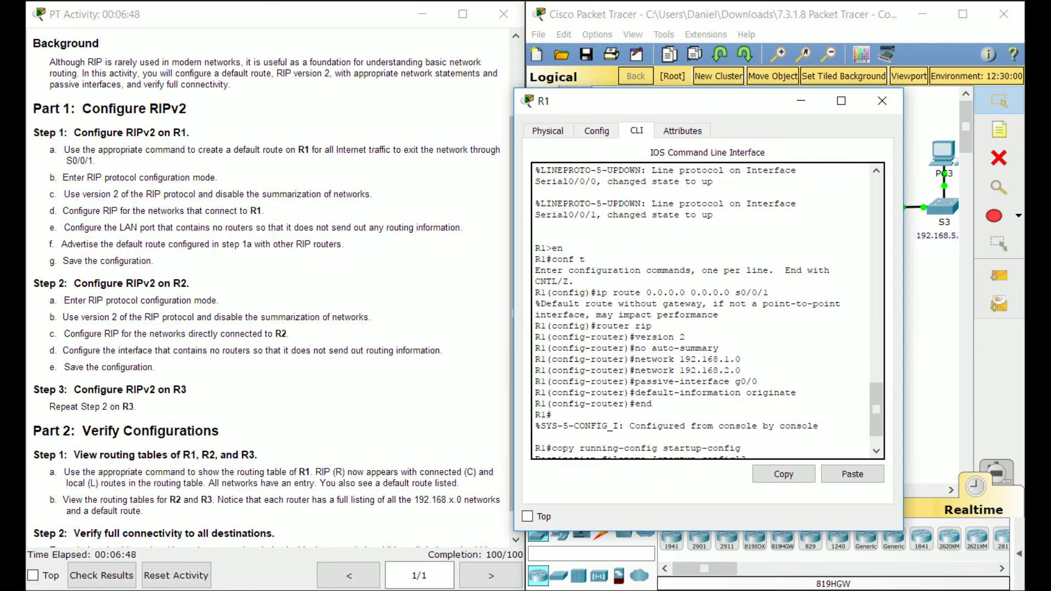
{"action": "key", "text": "Return"}
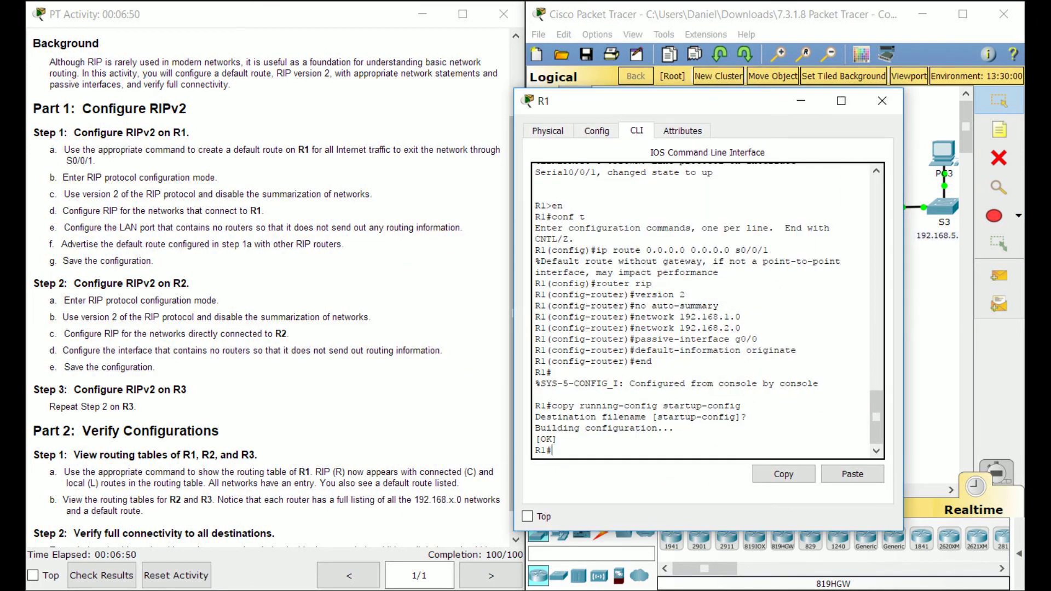
{"action": "type", "text": "show ip route rip"}
{"action": "key", "text": "Return"}
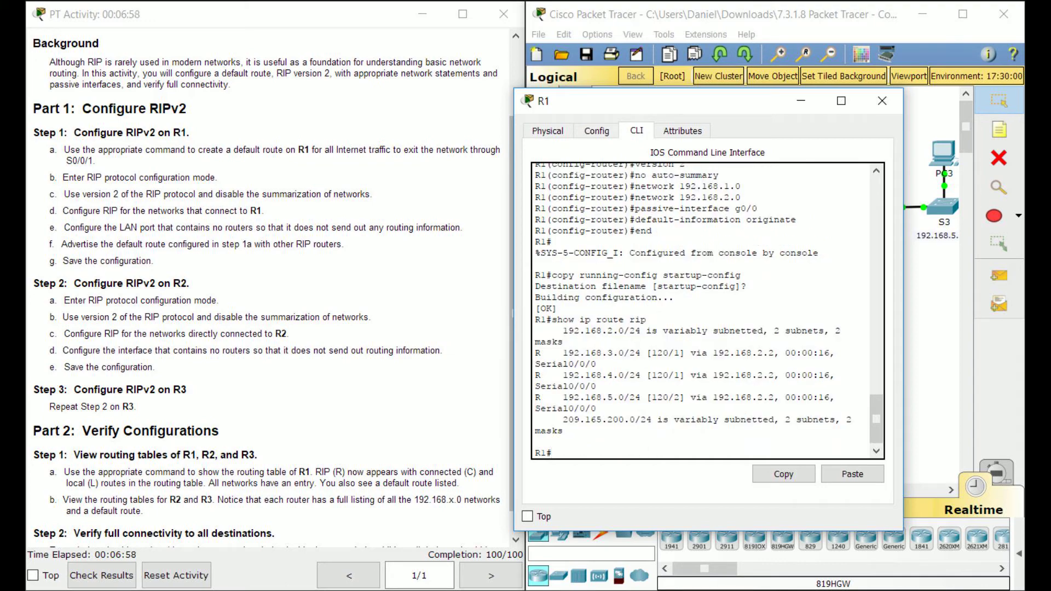
Compare R1's RIP routes with the networks in the topology, and close the R1 window
{"action": "left_click_drag", "start_coordinate": [757, 102], "coordinate": [442, 128]}
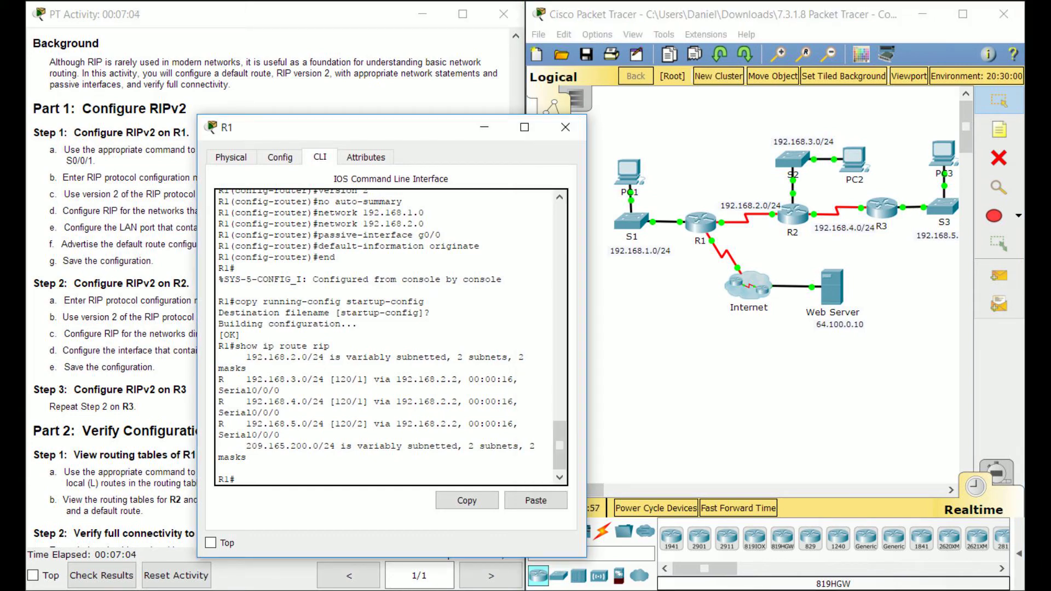
{"action": "left_click_drag", "start_coordinate": [248, 368], "coordinate": [280, 434]}
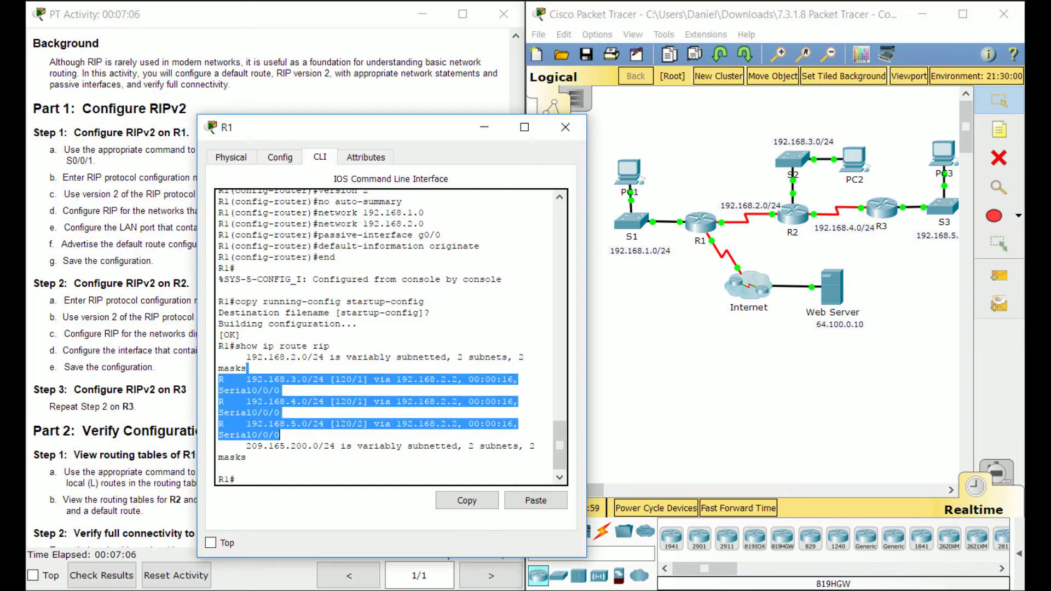
{"action": "left_click", "coordinate": [794, 372]}
{"action": "left_click_drag", "start_coordinate": [332, 346], "coordinate": [396, 358]}
{"action": "left_click", "coordinate": [240, 357]}
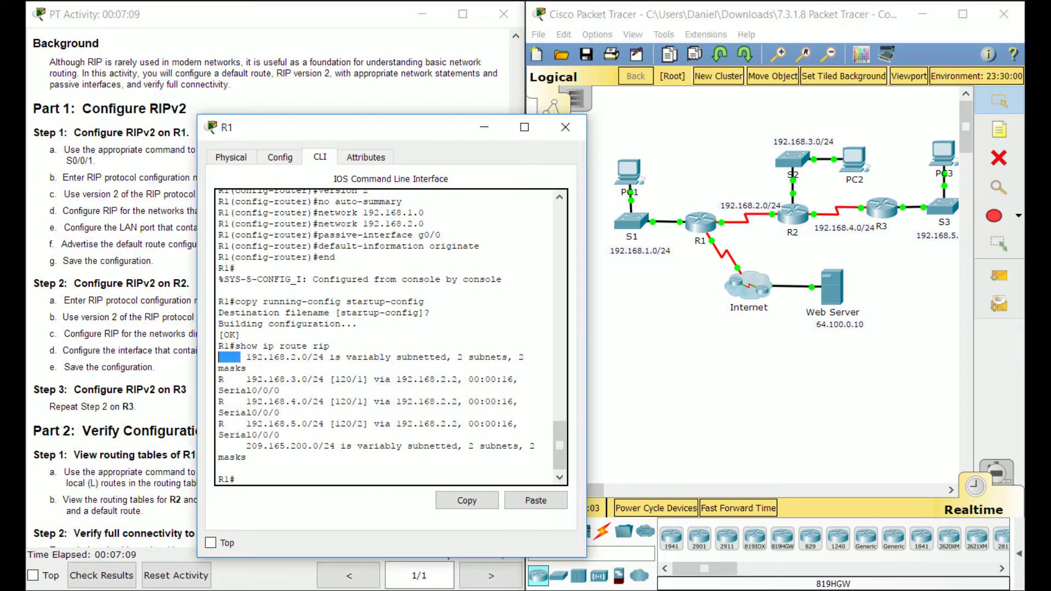
{"action": "left_click_drag", "start_coordinate": [257, 391], "coordinate": [352, 402]}
{"action": "left_click", "coordinate": [673, 350]}
{"action": "left_click_drag", "start_coordinate": [778, 115], "coordinate": [780, 135]}
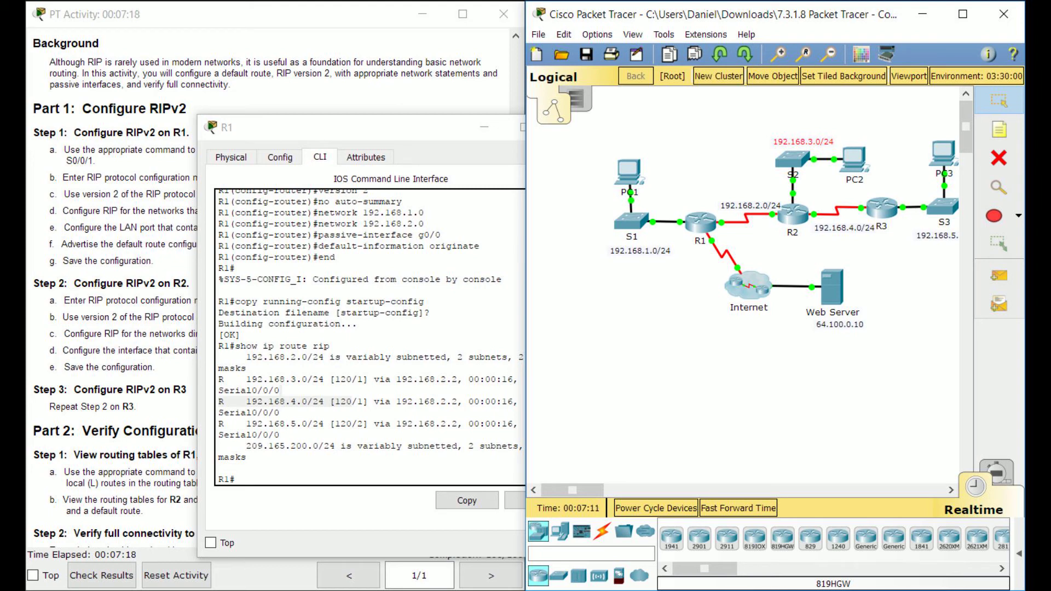
{"action": "left_click_drag", "start_coordinate": [770, 132], "coordinate": [830, 125]}
{"action": "left_click", "coordinate": [446, 446]}
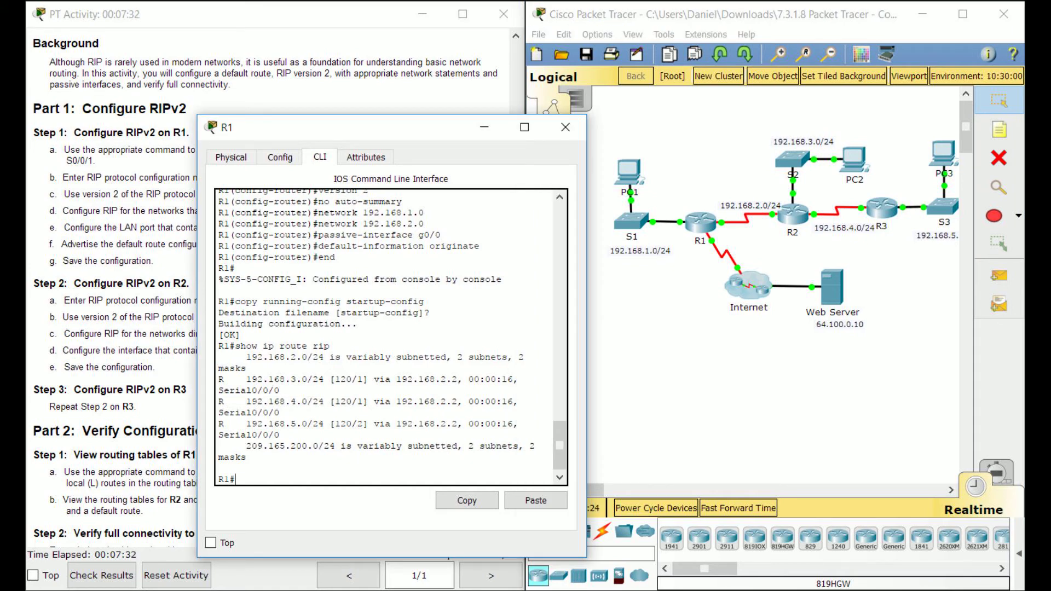
{"action": "left_click", "coordinate": [566, 127]}
Reopen R1, display its full routing table with show ip route and close its window
{"action": "left_click", "coordinate": [700, 222]}
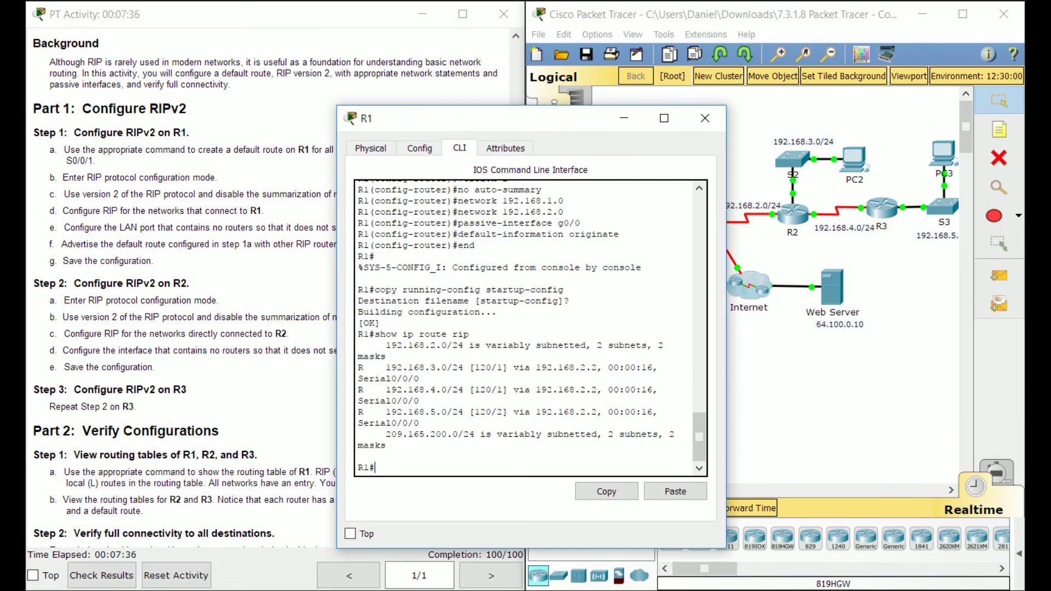
{"action": "type", "text": "show ip route"}
{"action": "key", "text": "Return"}
{"action": "key", "text": "Return"}
{"action": "key", "text": "Return"}
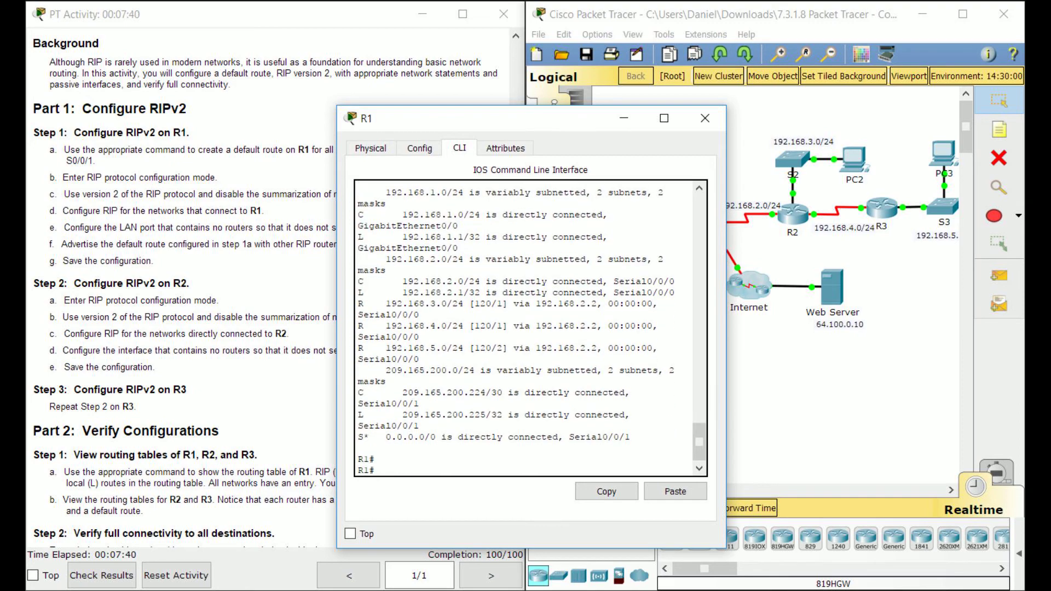
{"action": "left_click", "coordinate": [705, 118]}
Open R2, leave configuration mode and save the running configuration to the startup configuration
{"action": "left_click", "coordinate": [792, 215]}
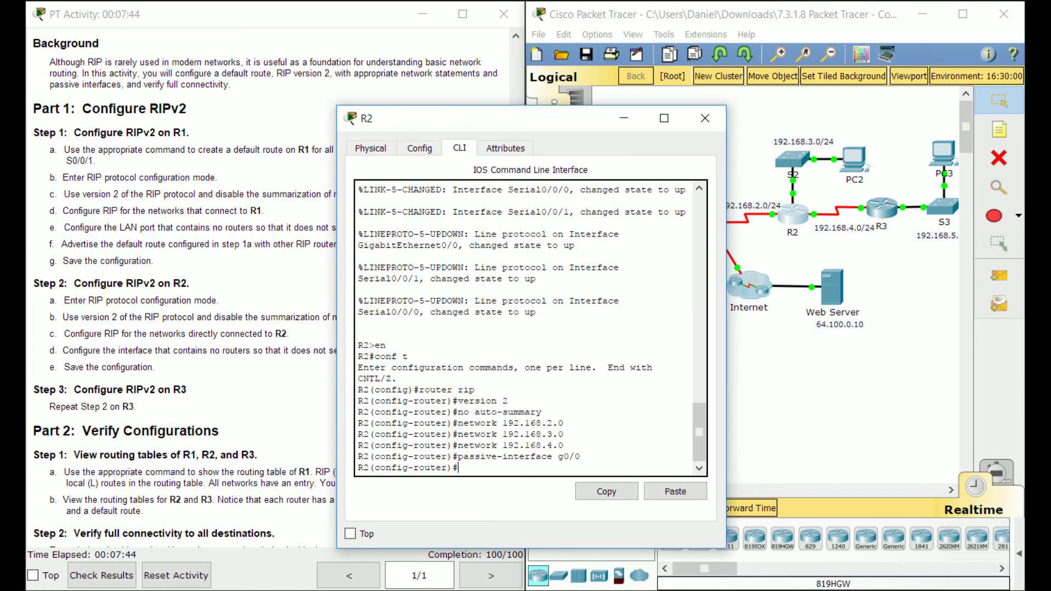
{"action": "type", "text": "end"}
{"action": "key", "text": "Return"}
{"action": "key", "text": "Return"}
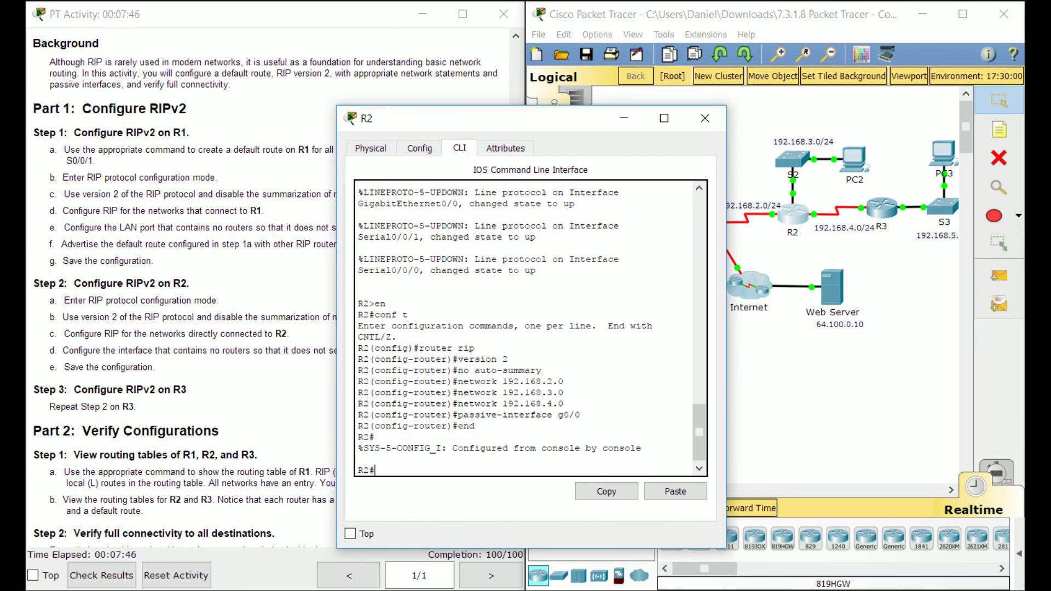
{"action": "type", "text": "copy run"}
{"action": "key", "text": "BackSpace"}
{"action": "type", "text": "ning-config st"}
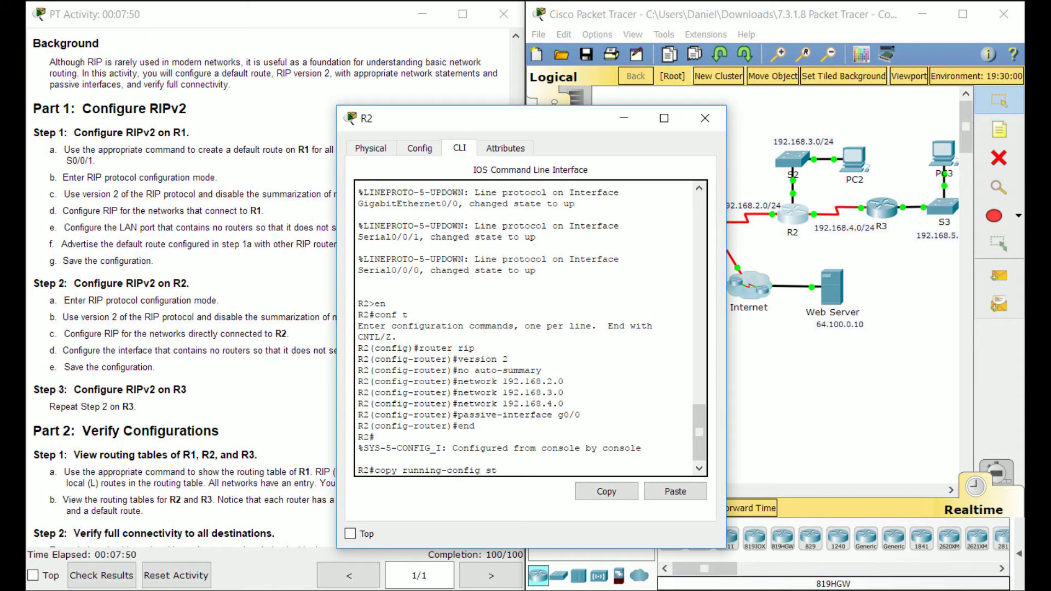
{"action": "type", "text": "artup-config"}
{"action": "key", "text": "Return"}
{"action": "key", "text": "Return"}
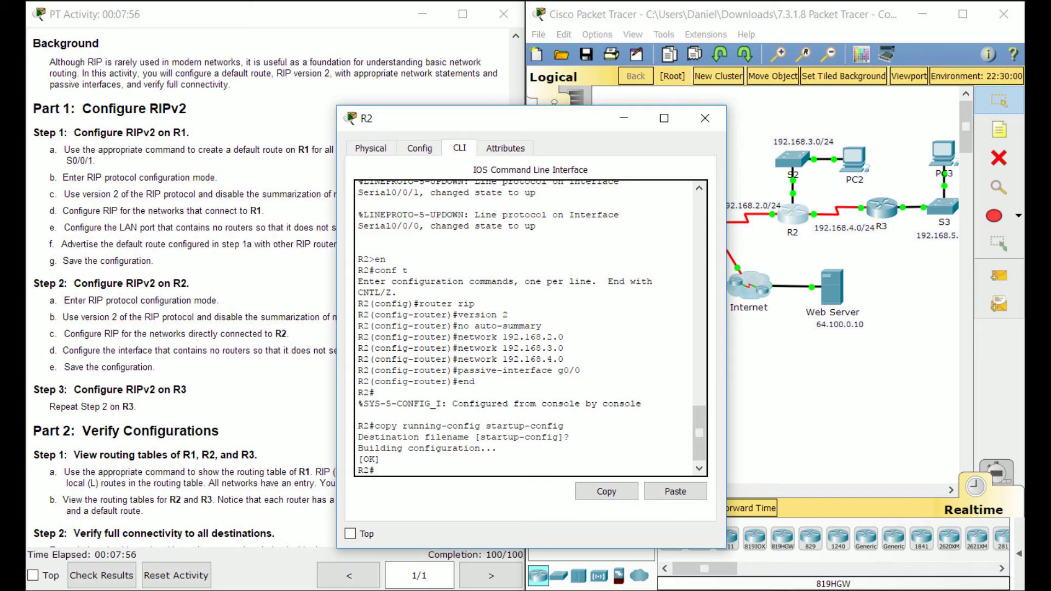
List R2's RIP routes with show ip route rip and examine the default route entry
{"action": "type", "text": "show ip route rip"}
{"action": "key", "text": "Return"}
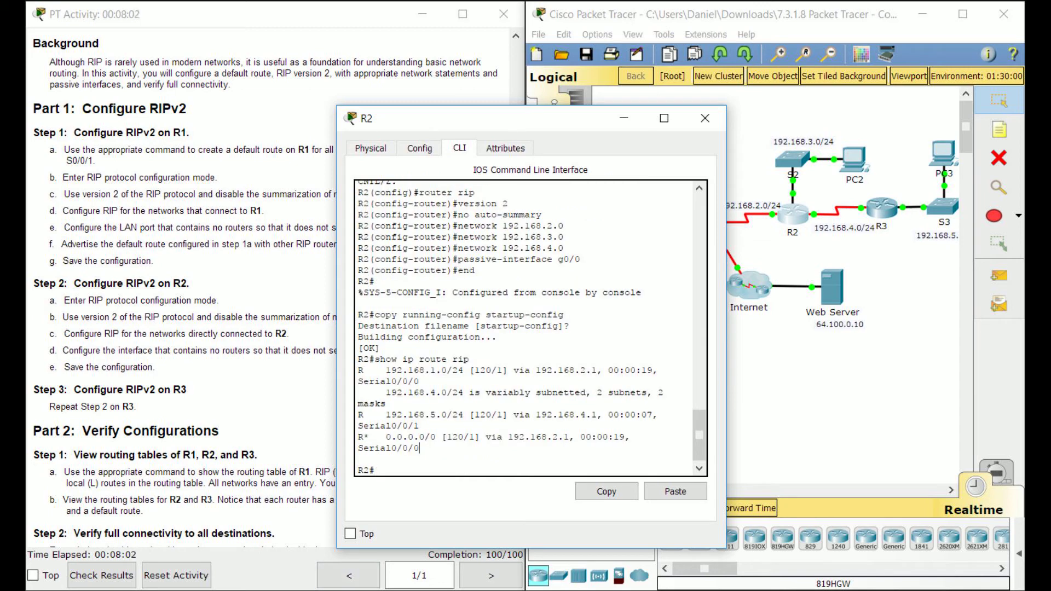
{"action": "left_click_drag", "start_coordinate": [419, 447], "coordinate": [359, 436]}
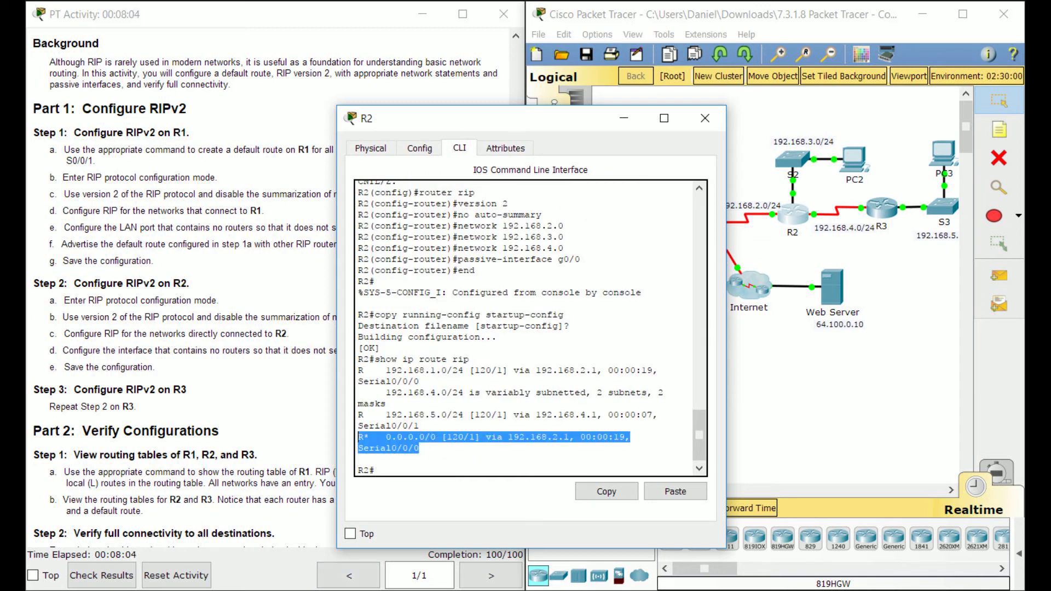
{"action": "left_click", "coordinate": [525, 459]}
Check R2's RIP routes against the networks in the topology and close the R2 window
{"action": "left_click", "coordinate": [881, 208]}
{"action": "left_click", "coordinate": [639, 251]}
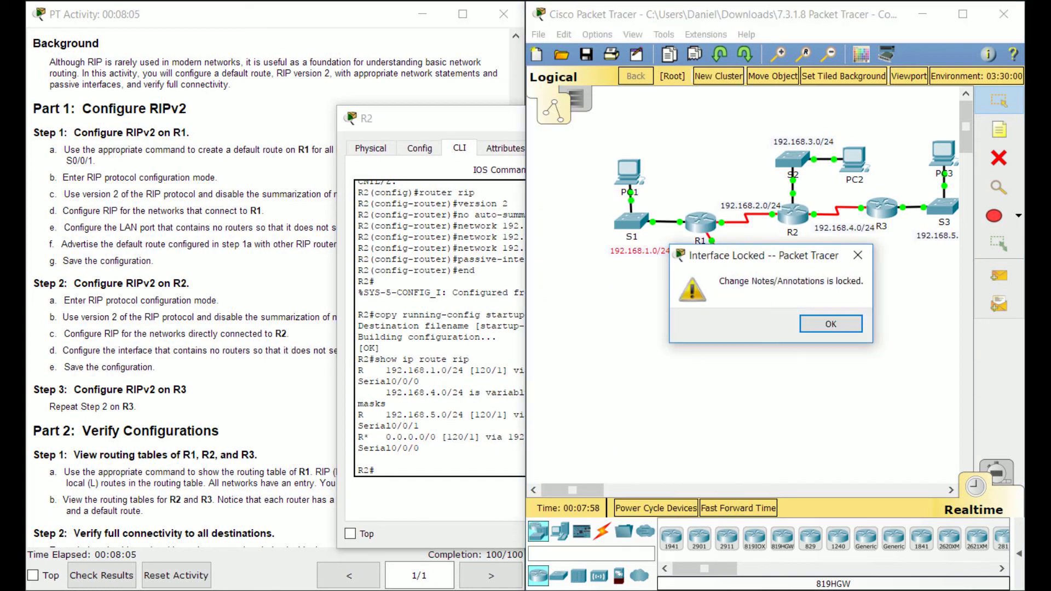
{"action": "left_click", "coordinate": [857, 254]}
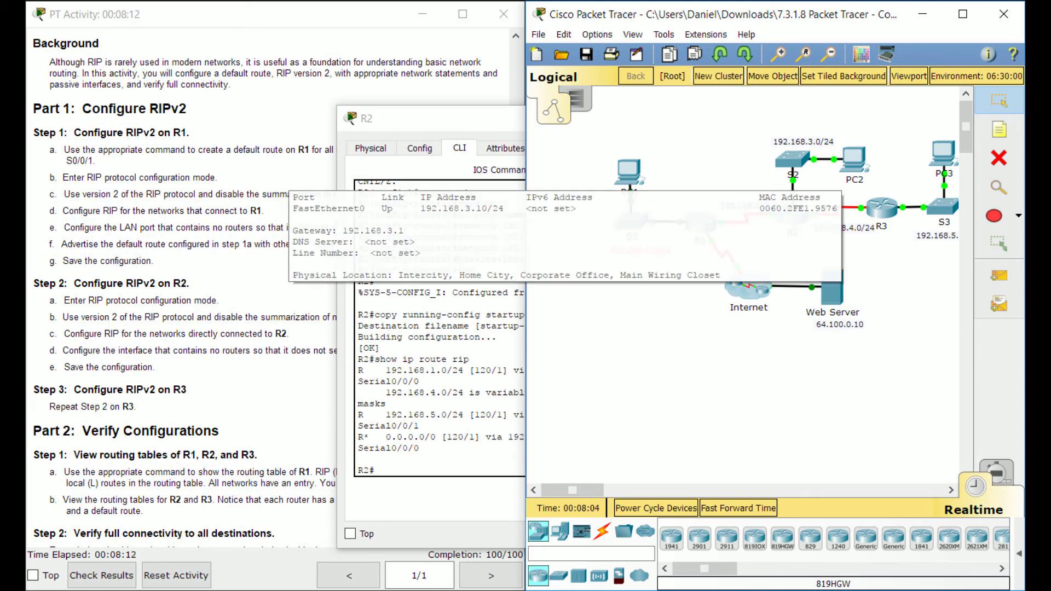
{"action": "left_click", "coordinate": [496, 438]}
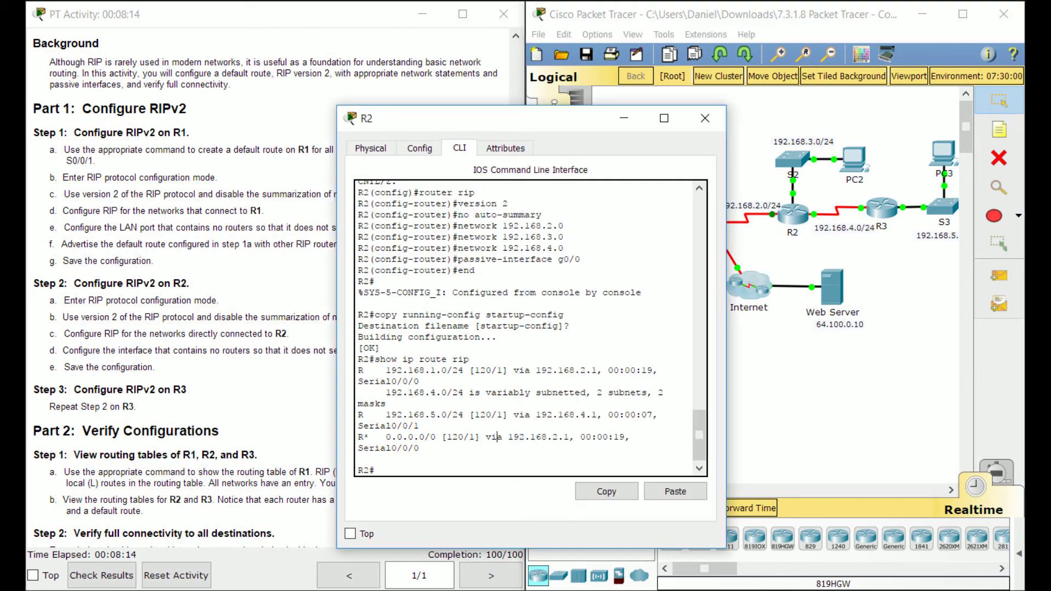
{"action": "left_click_drag", "start_coordinate": [363, 393], "coordinate": [452, 394]}
{"action": "left_click", "coordinate": [453, 403]}
{"action": "left_click", "coordinate": [705, 118]}
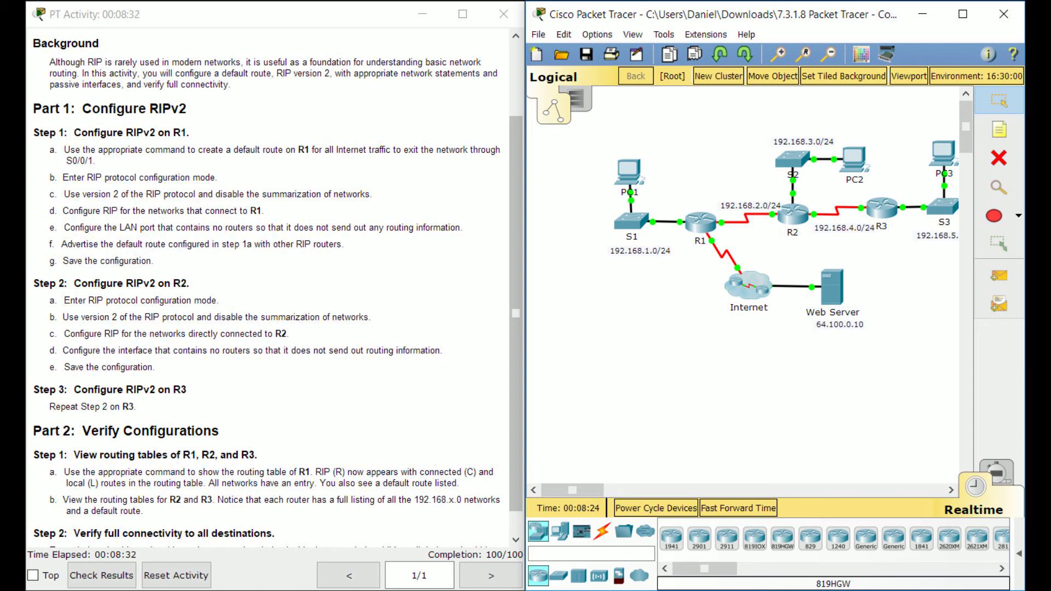
Open R3's command line and list its RIP routes with show ip route rip
{"action": "left_click", "coordinate": [881, 208]}
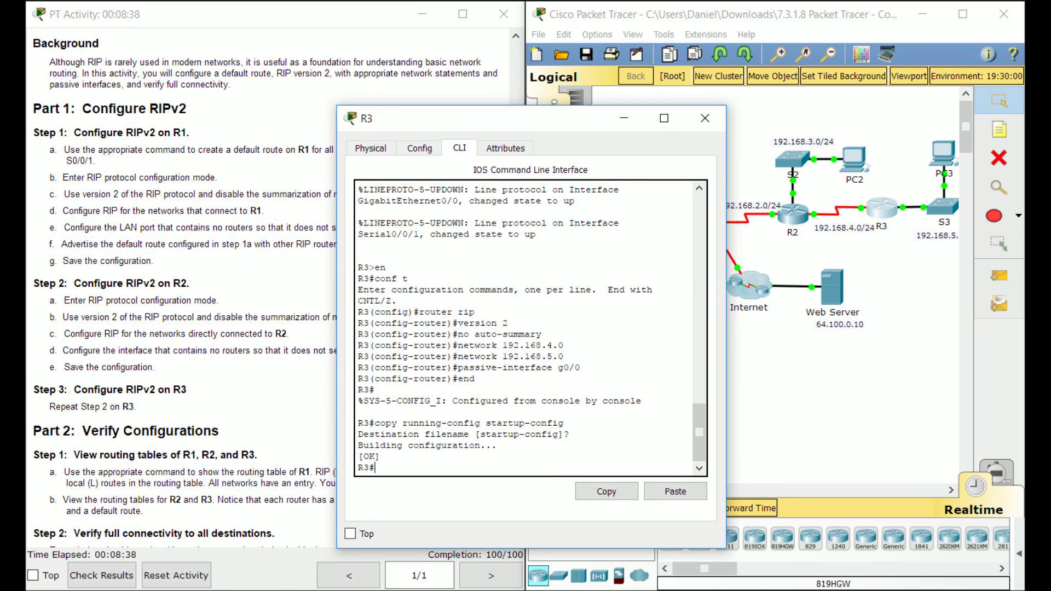
{"action": "type", "text": "show ip route rip"}
{"action": "key", "text": "Return"}
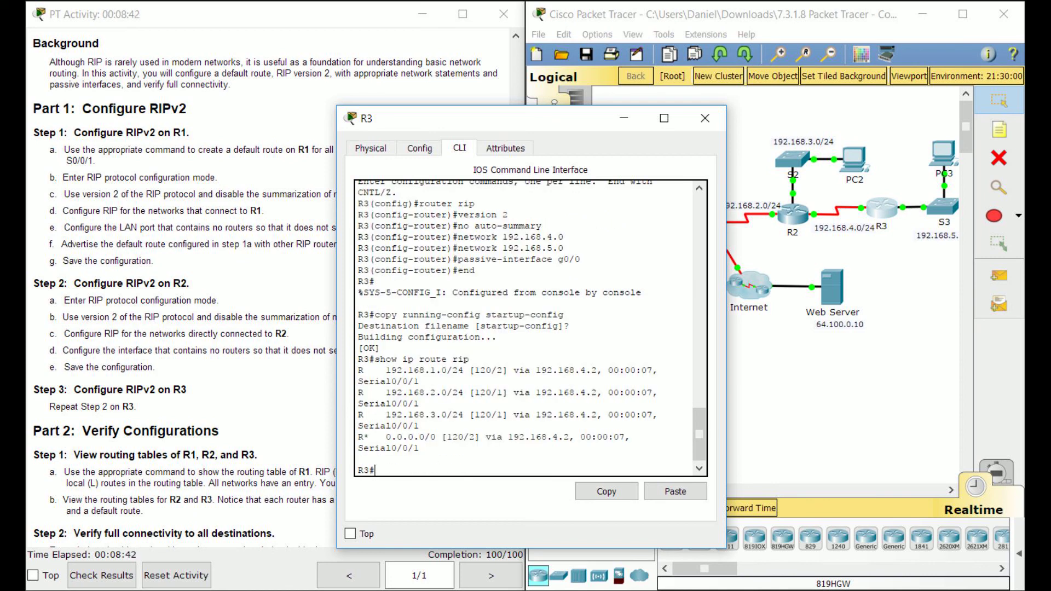
Compare R3's RIP routes with the networks in the topology and the activity instructions
{"action": "left_click_drag", "start_coordinate": [391, 370], "coordinate": [418, 403]}
{"action": "key", "text": "alt+Tab"}
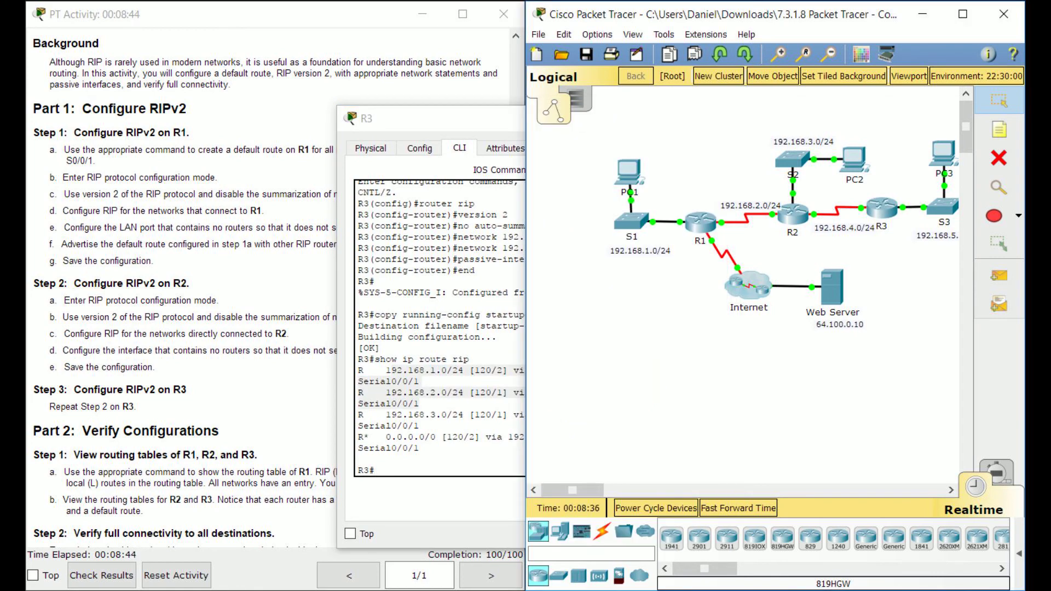
{"action": "left_click", "coordinate": [497, 436]}
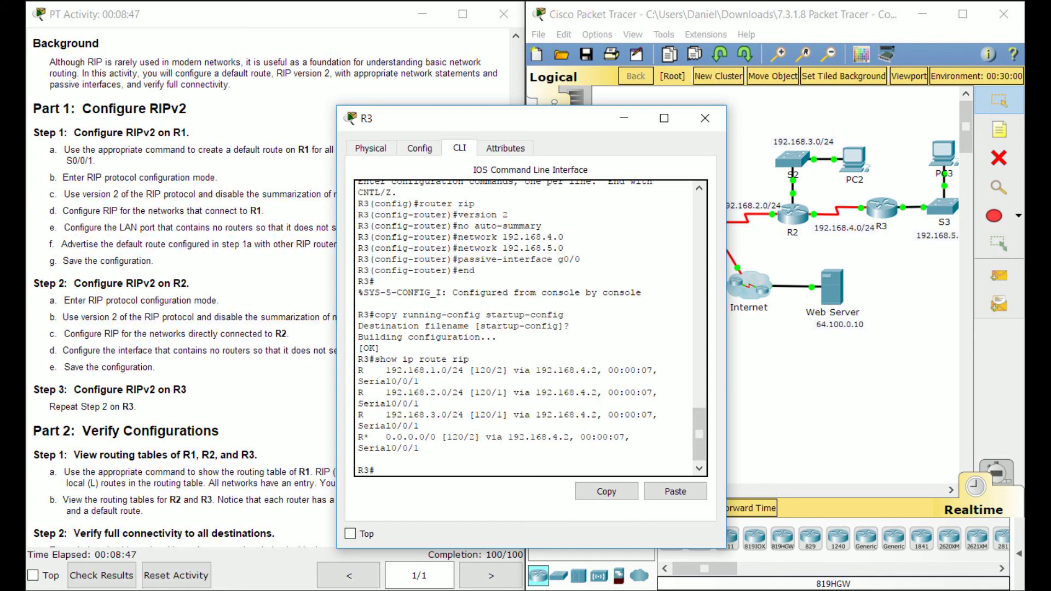
{"action": "key", "text": "alt+Tab"}
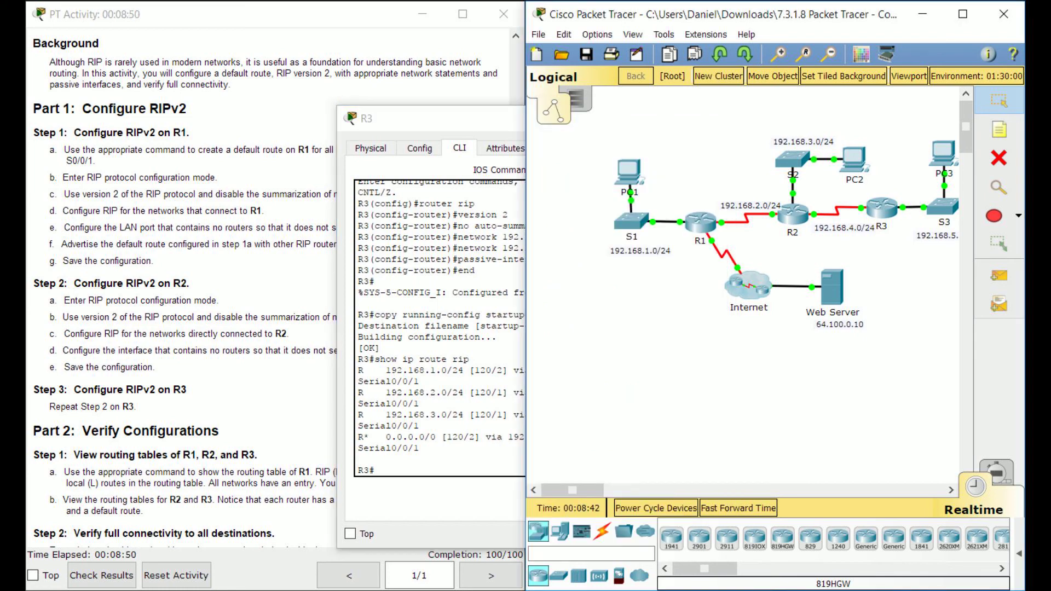
{"action": "key", "text": "alt+Tab"}
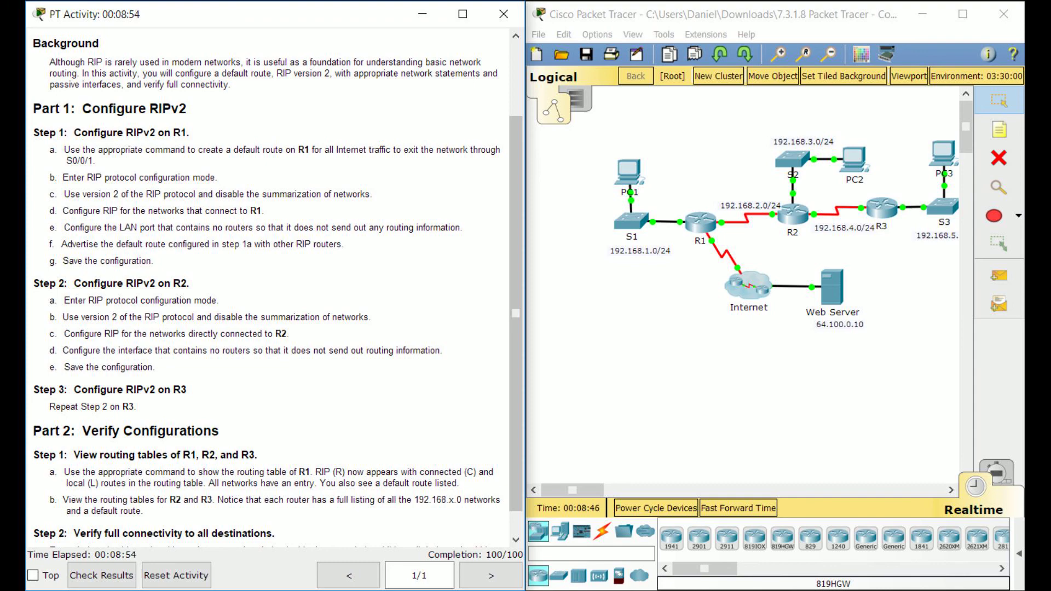
{"action": "key", "text": "alt+Tab"}
{"action": "key", "text": "alt+Tab"}
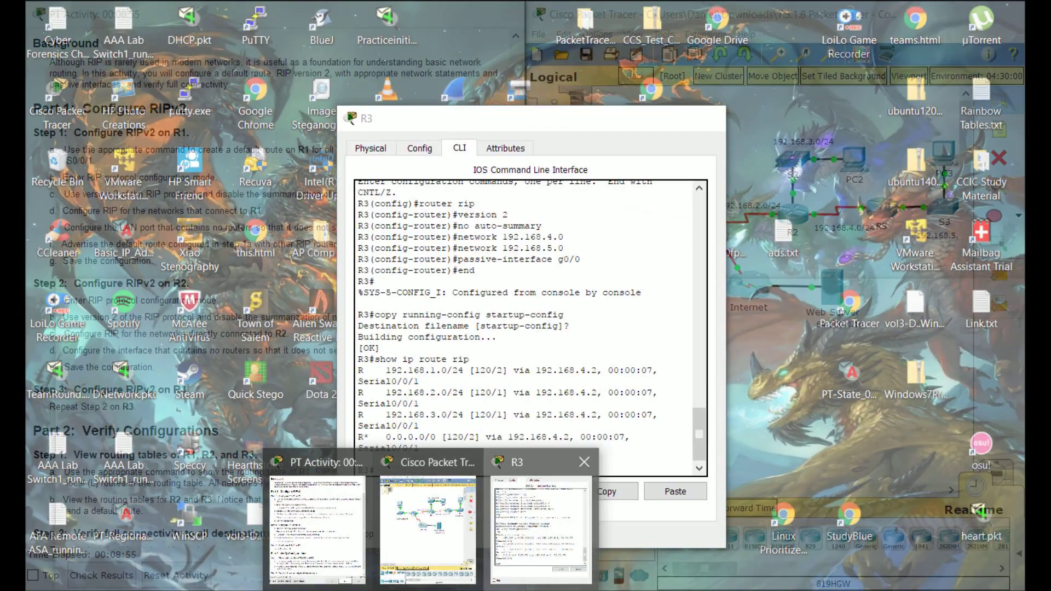